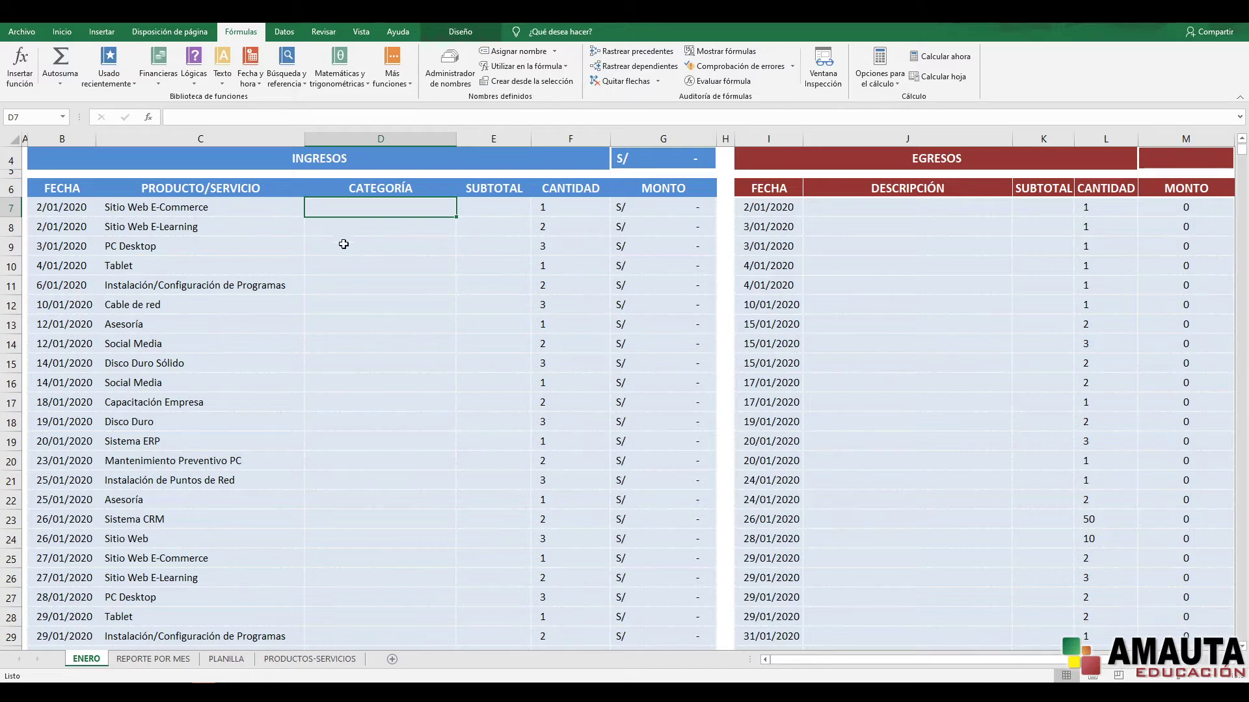
Review the empty CATEGORÍA cells from D7 down and the product Sitio Web E-Commerce in C7.
left_click(371, 230)
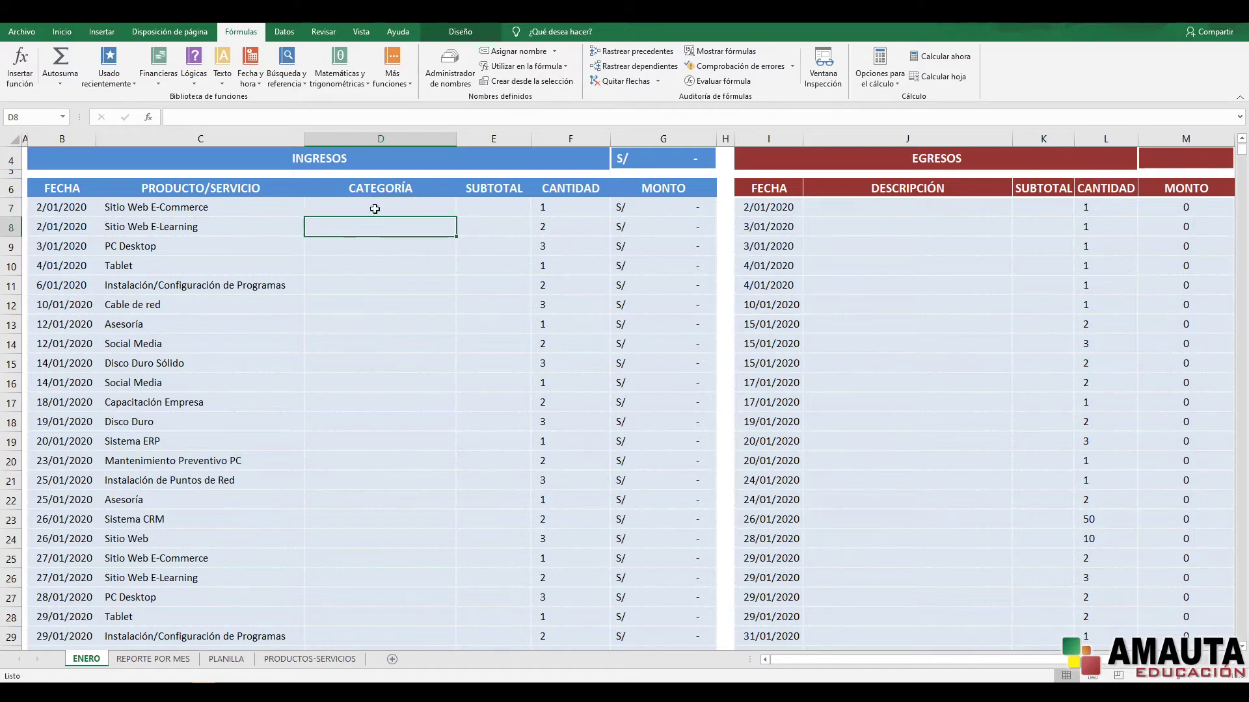
left_click(371, 205)
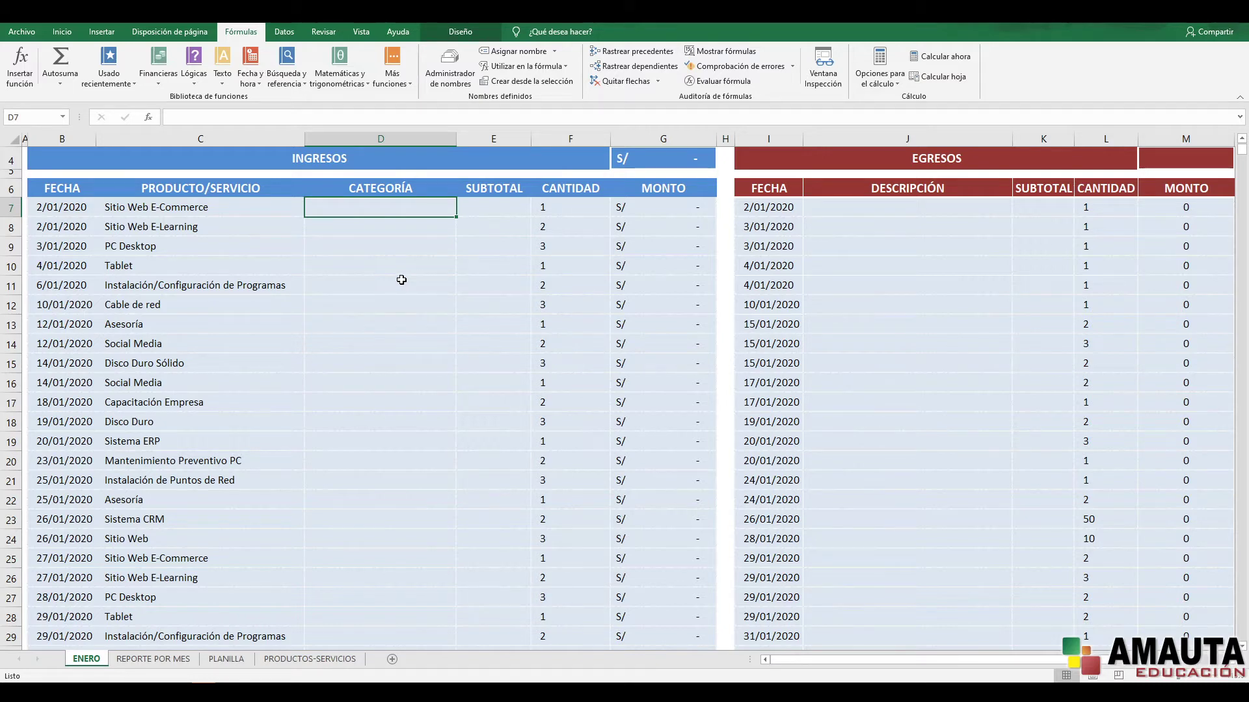
left_click(376, 227)
left_click(371, 208)
left_click(372, 245)
left_click(368, 229)
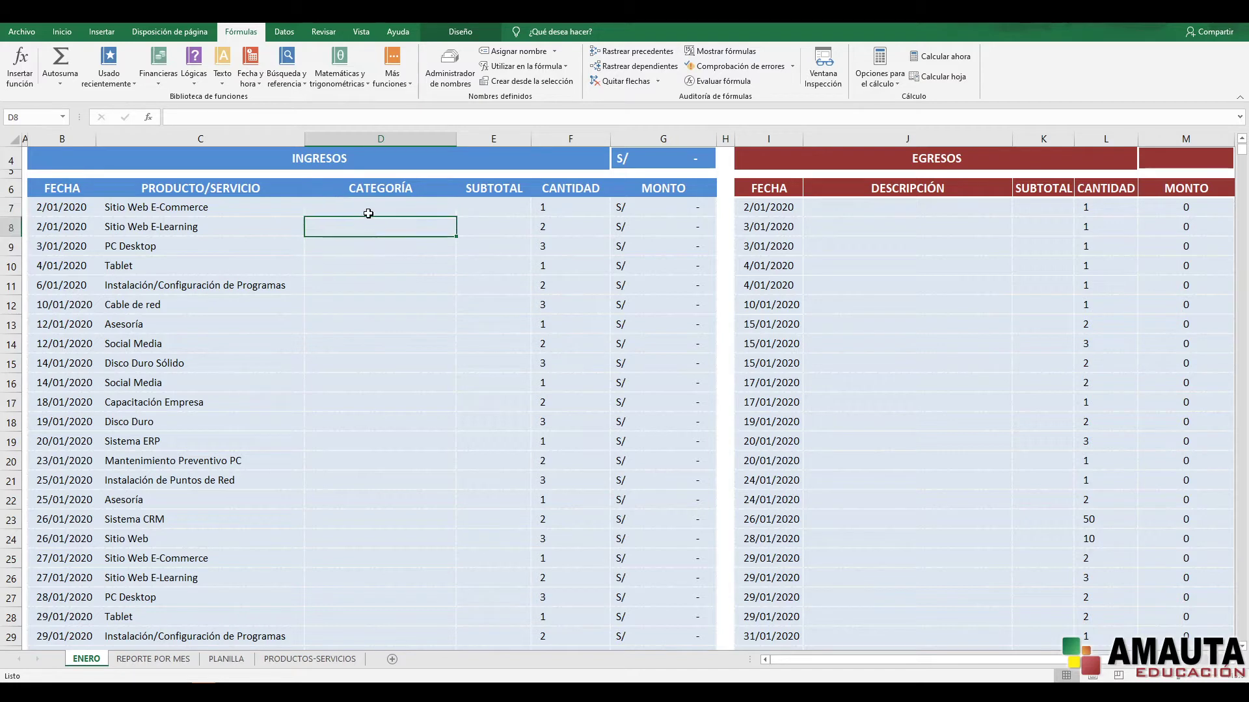
left_click(369, 207)
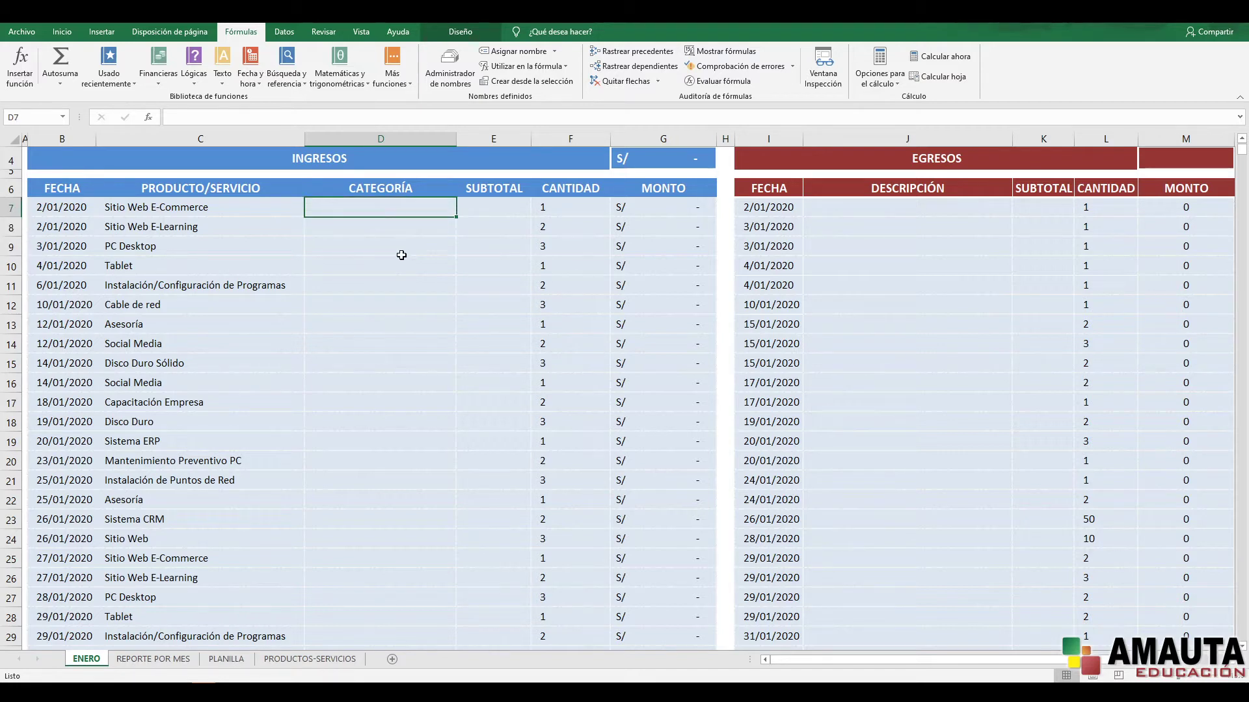
left_click(227, 207)
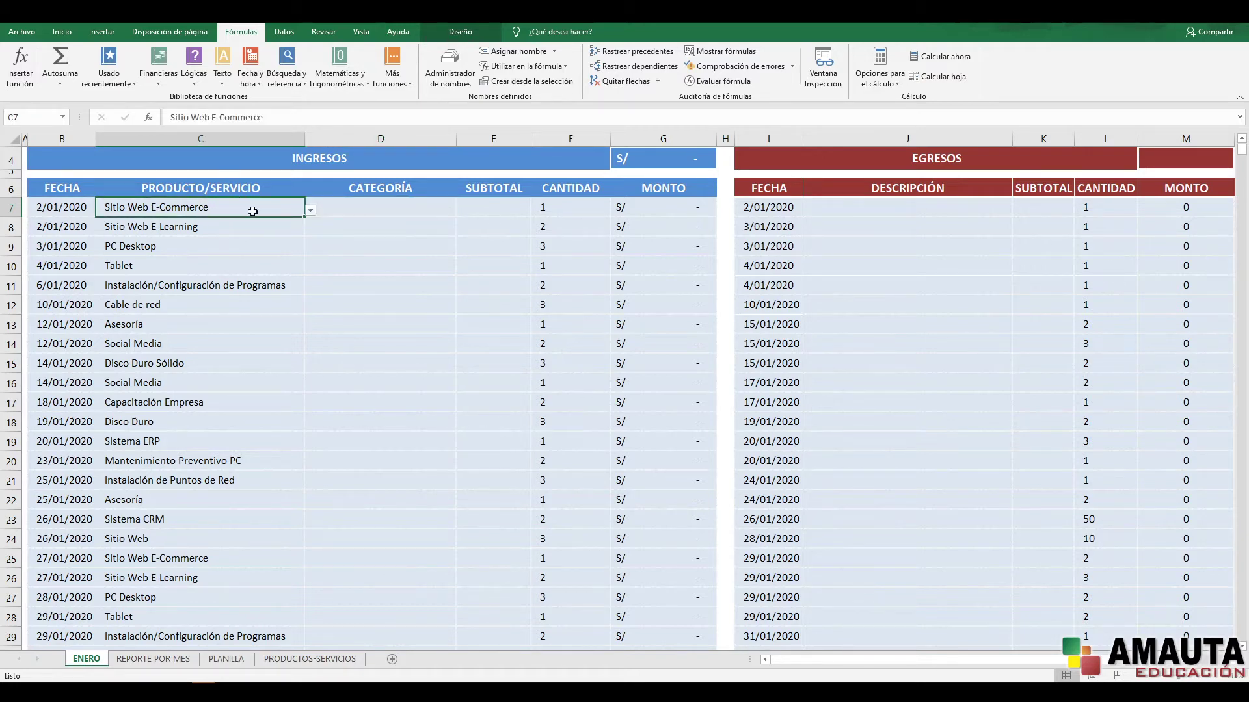
left_click(355, 212)
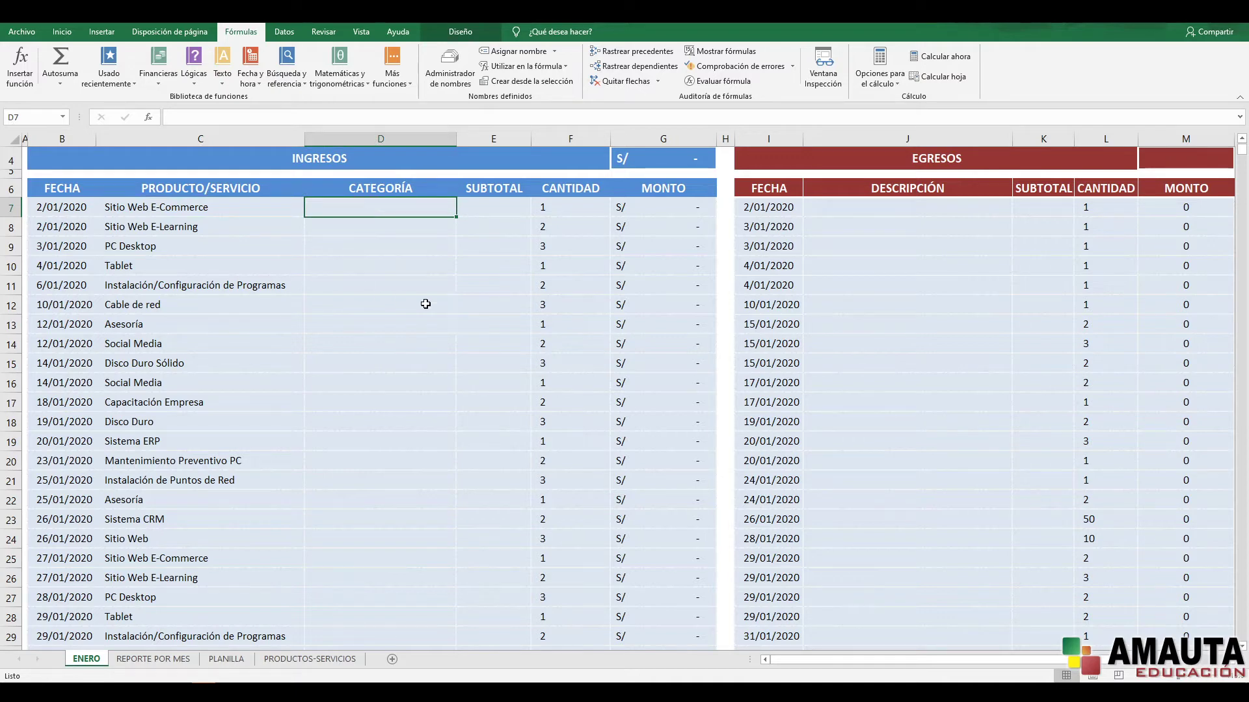
Try a first selection on PRODUCTOS-SERVICIOS, then recheck the product name in ENERO's C7.
left_click(341, 659)
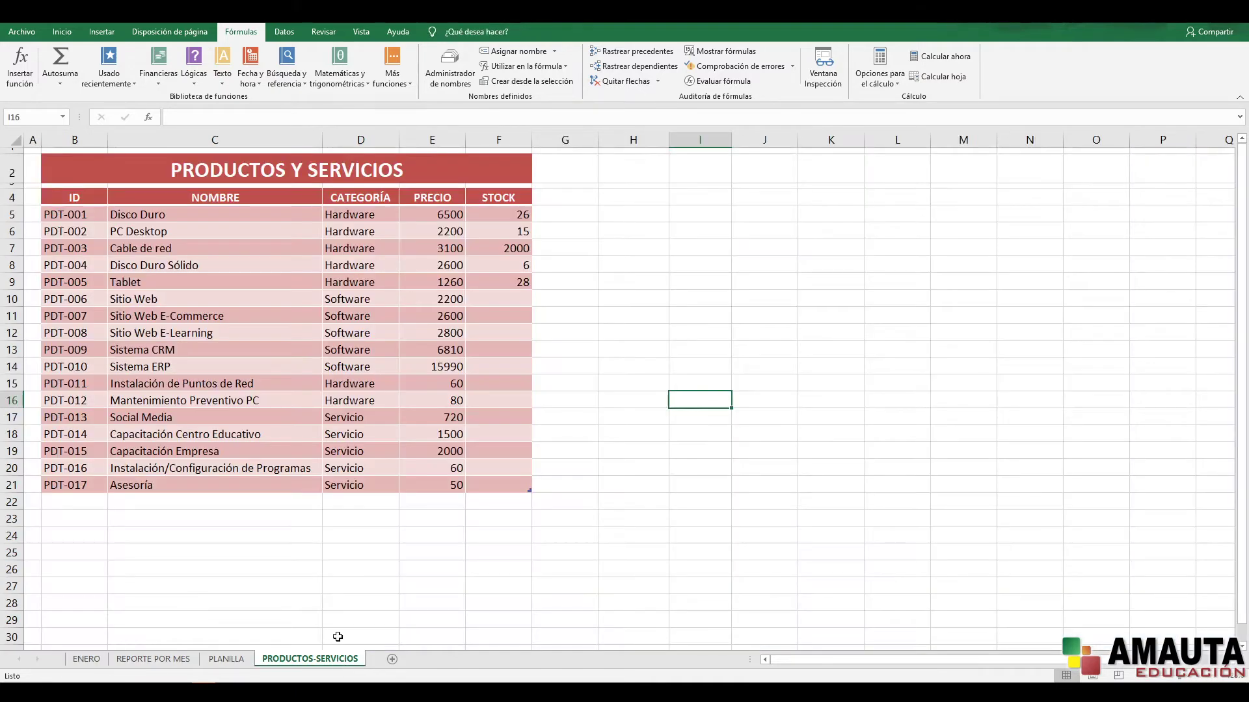
mouse_move(173, 215)
left_mouse_down()
mouse_move(327, 244)
mouse_move(463, 488)
left_mouse_up()
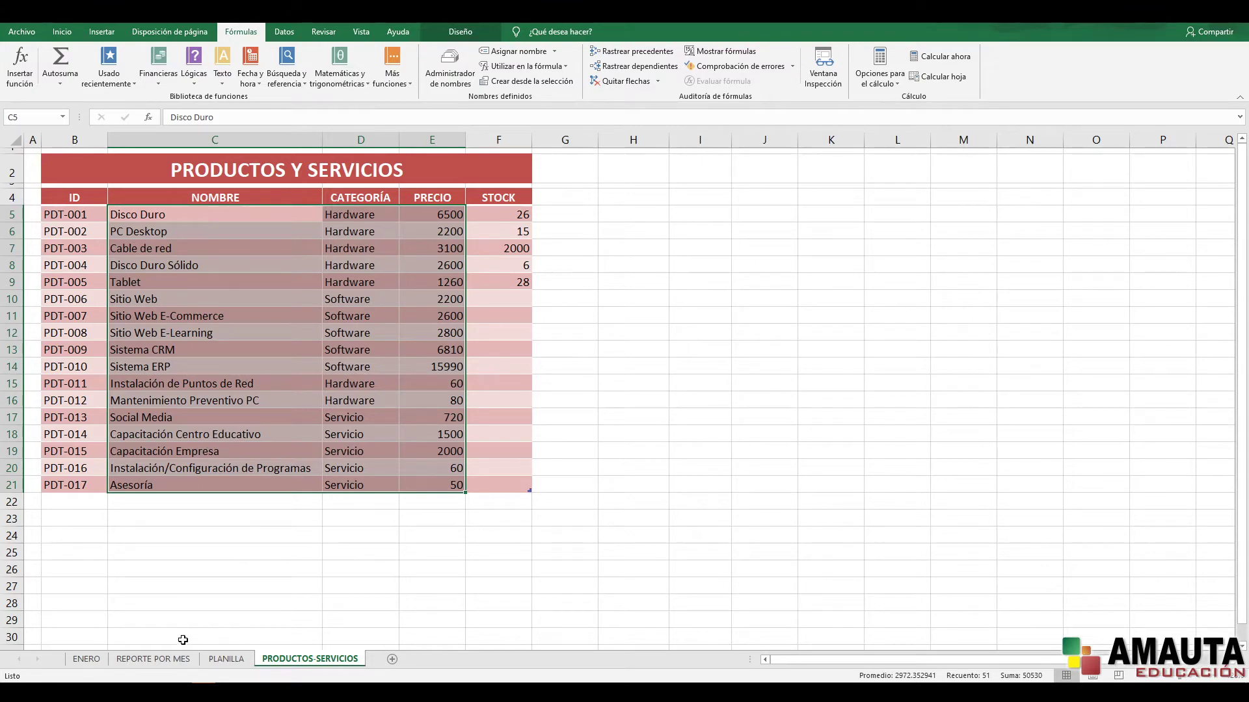
left_click(153, 659)
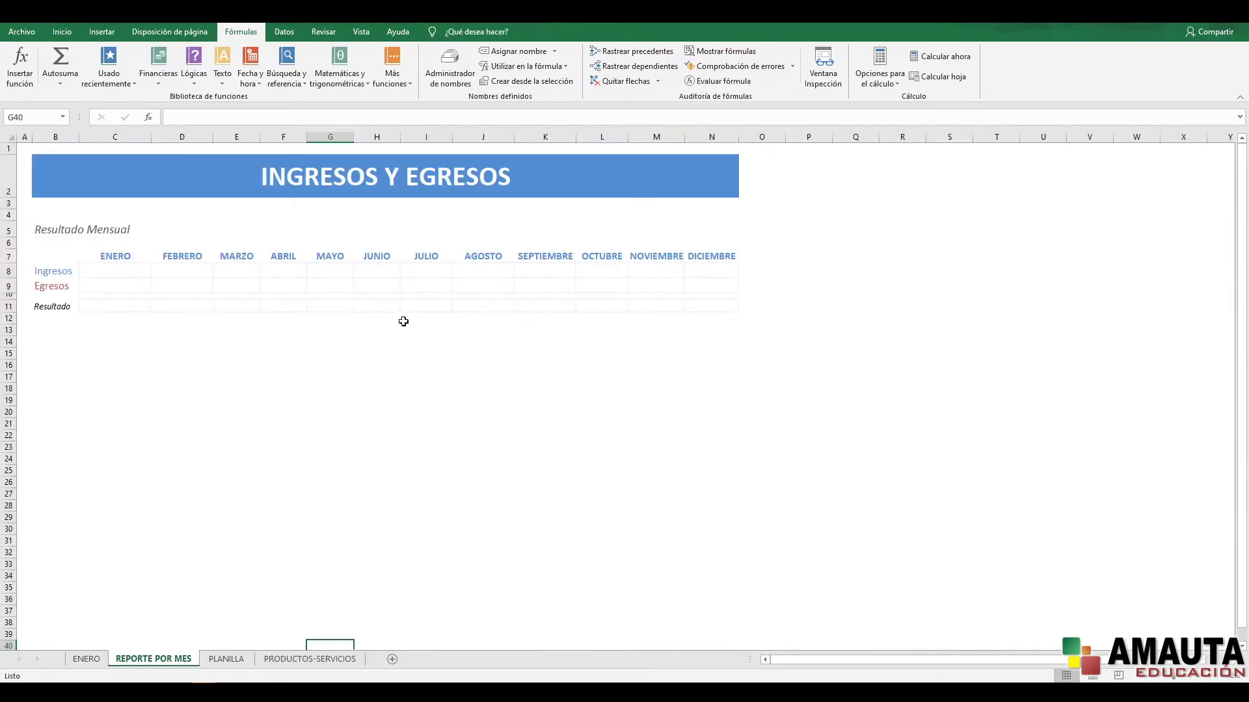
left_click(86, 659)
left_click(227, 207)
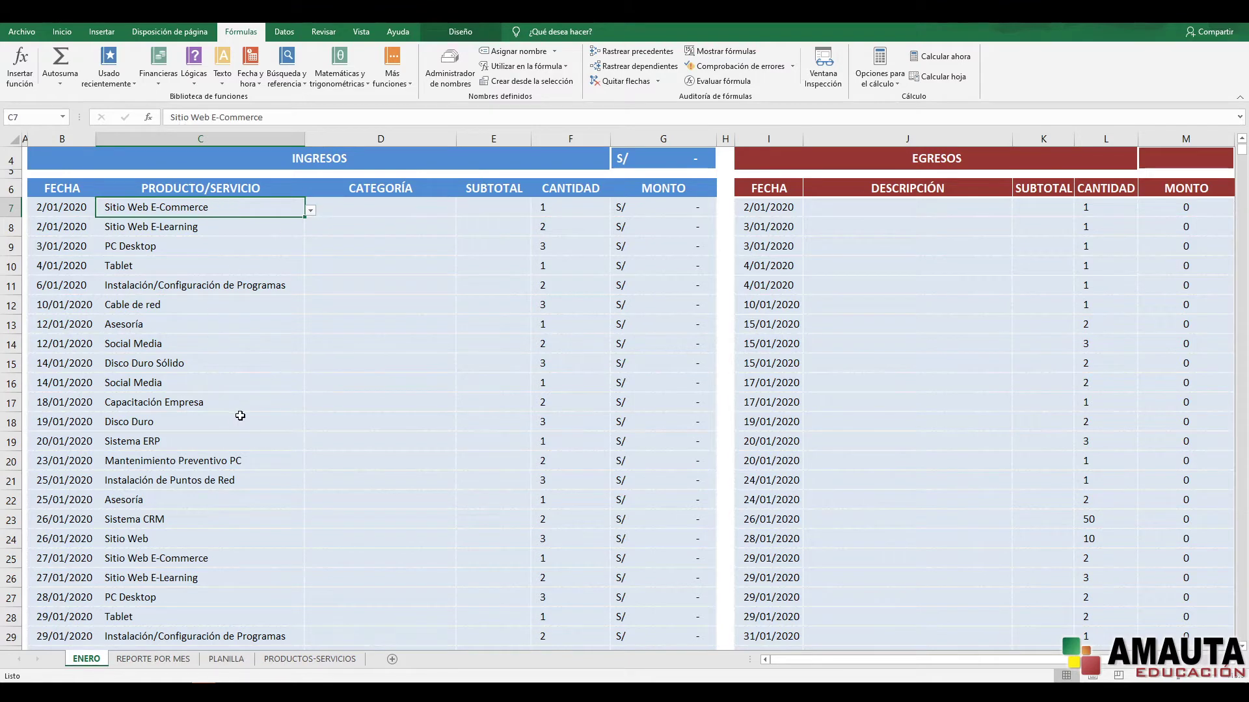
Select the product names through prices, C5:E21, on PRODUCTOS-SERVICIOS and move to the Name Box.
left_click(310, 659)
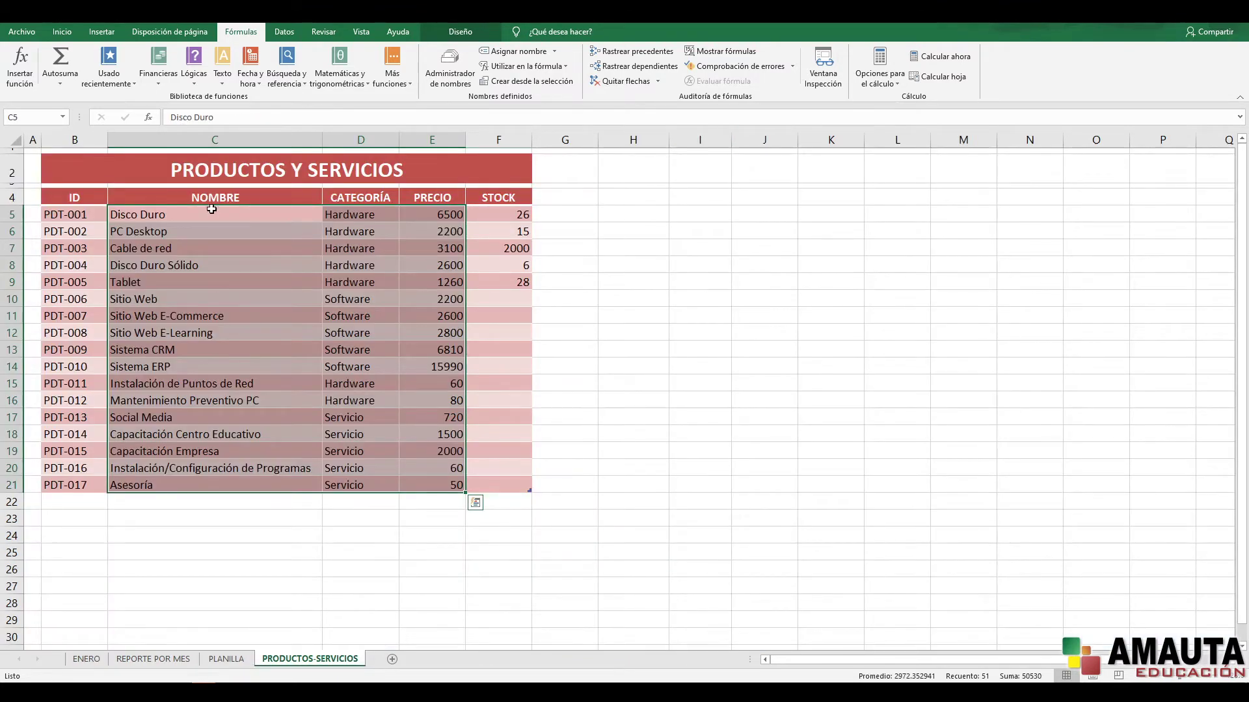
left_click(211, 214)
left_click_drag(212, 214, 426, 484)
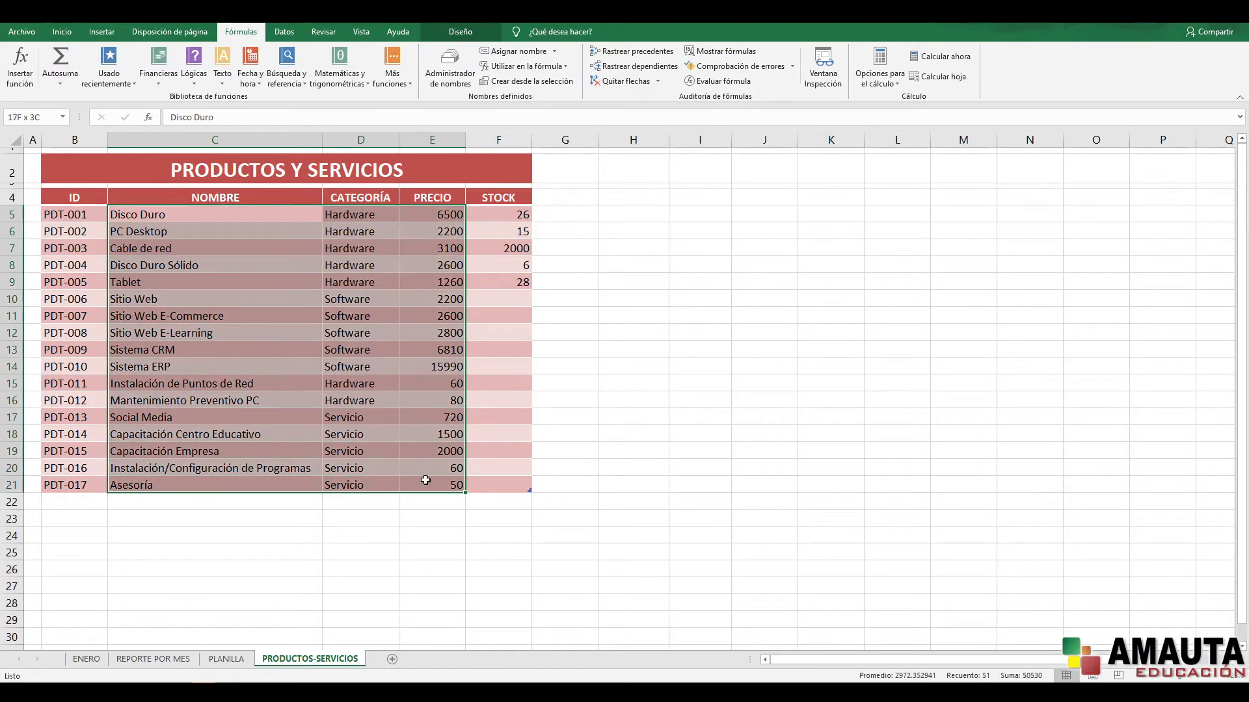
left_click(243, 386)
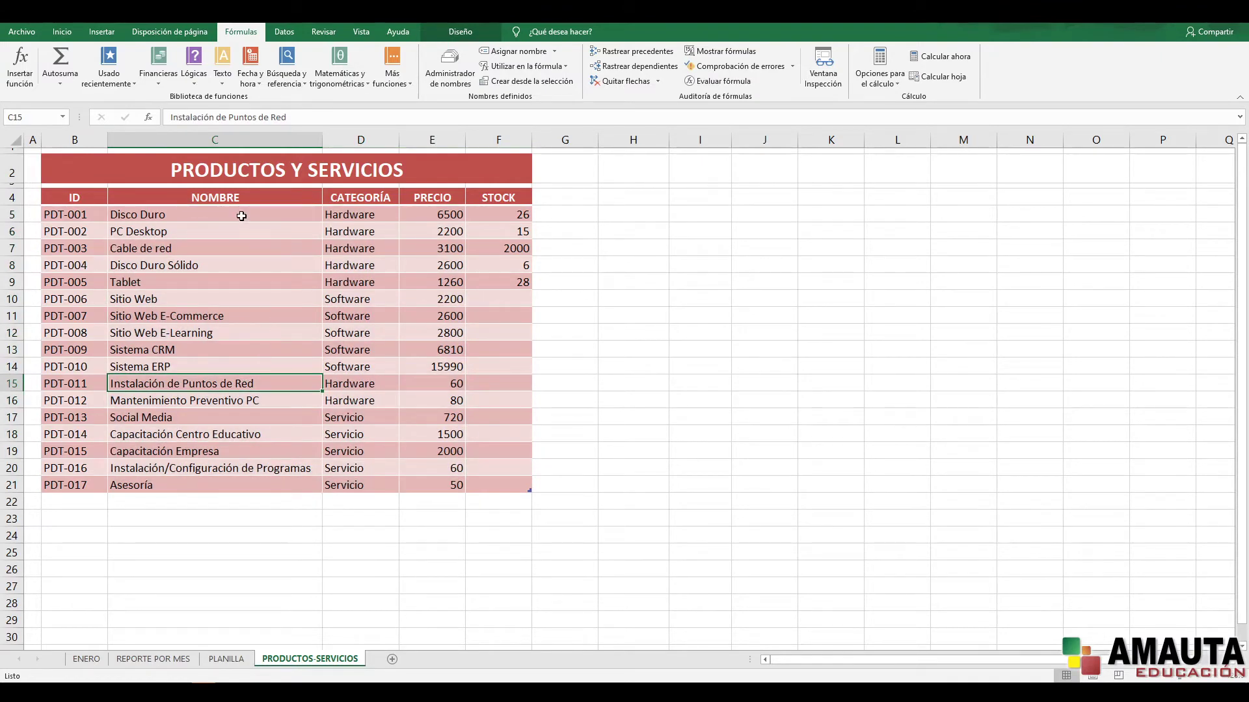
mouse_move(244, 214)
left_mouse_down()
mouse_move(428, 414)
mouse_move(423, 485)
left_mouse_up()
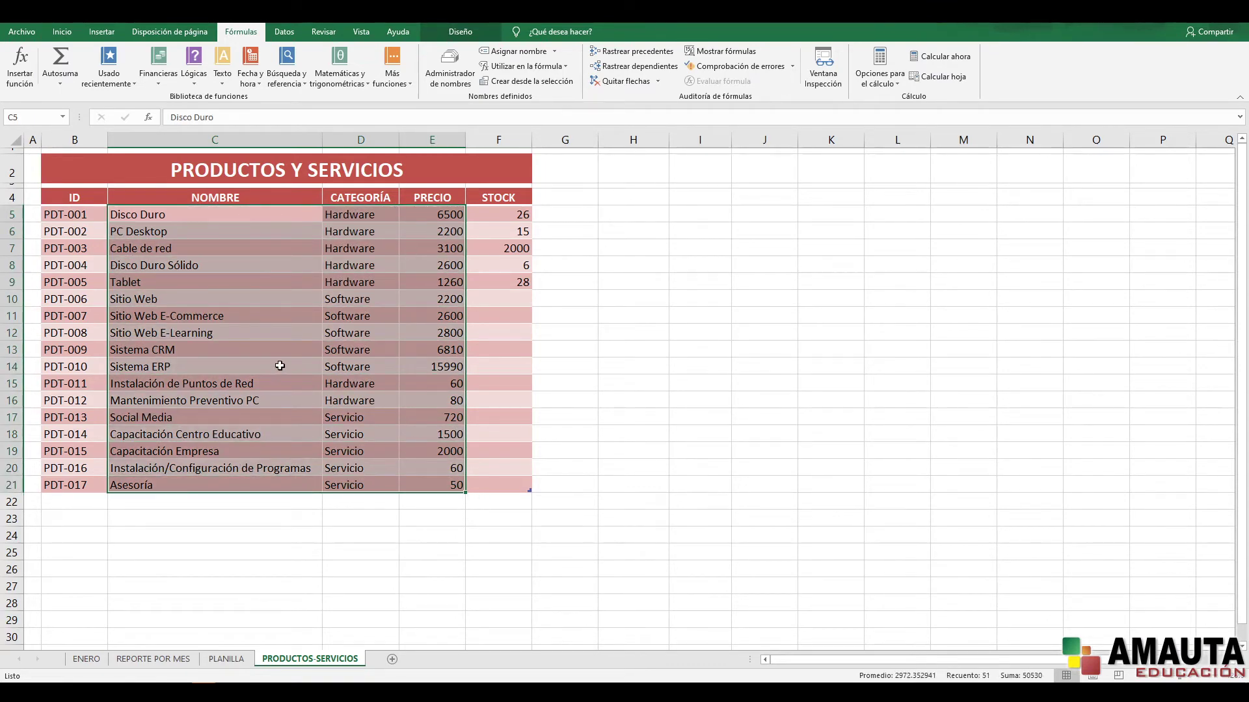
left_click(47, 117)
Name the C5:E21 range TABPROSER, verify it in the defined-names list, and go back to ENERO.
type("T")
type("AB")
type("PRO")
type("SER")
key("Escape")
left_click_drag(257, 218, 431, 484)
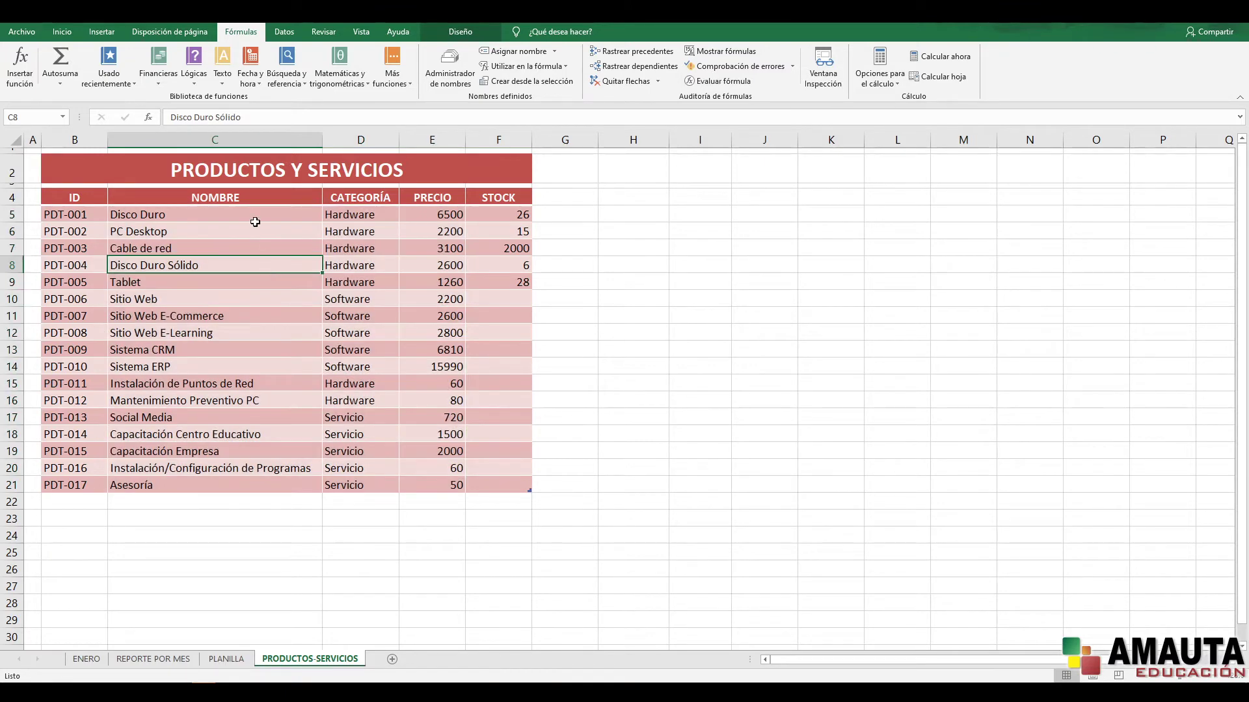
left_click(182, 284)
left_click(64, 117)
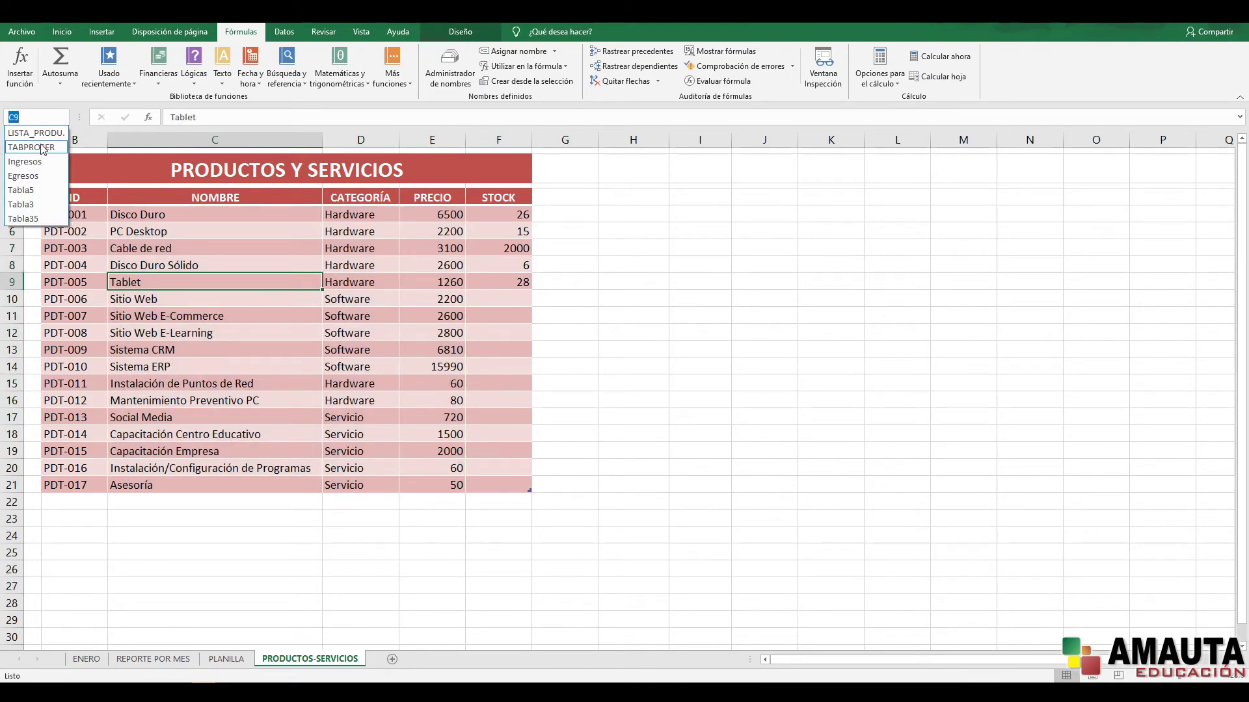
key("Escape")
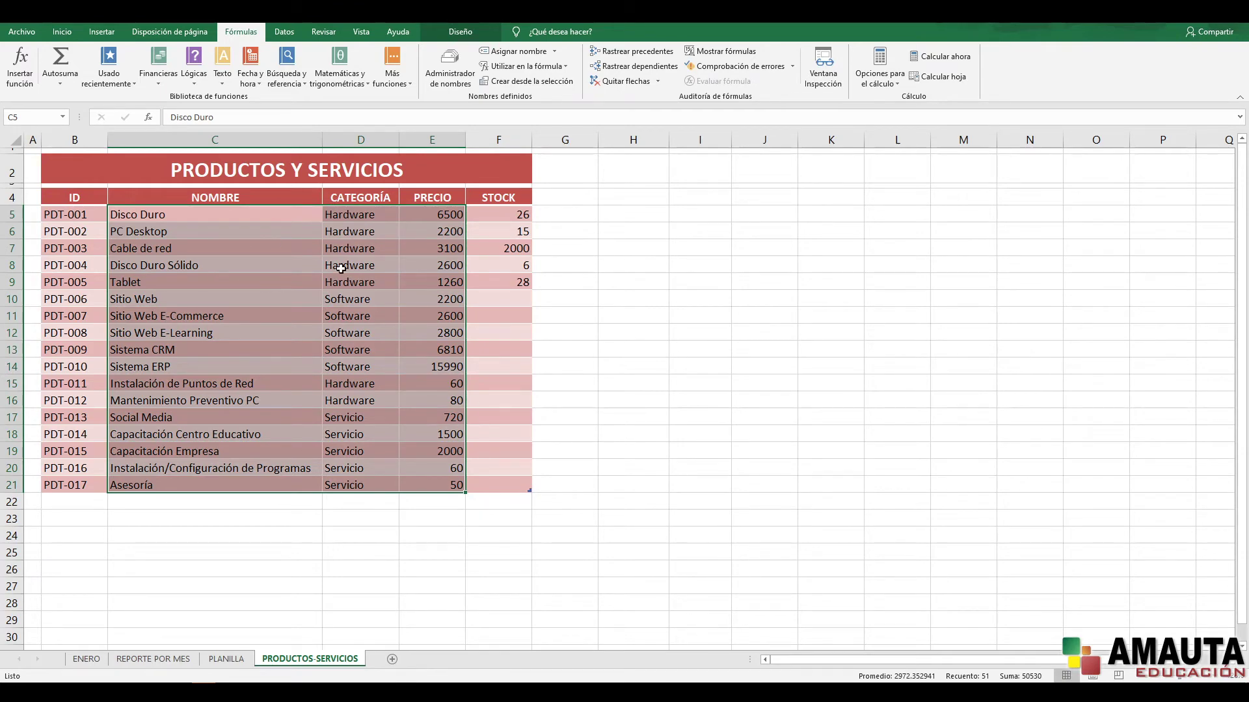
left_click(269, 298)
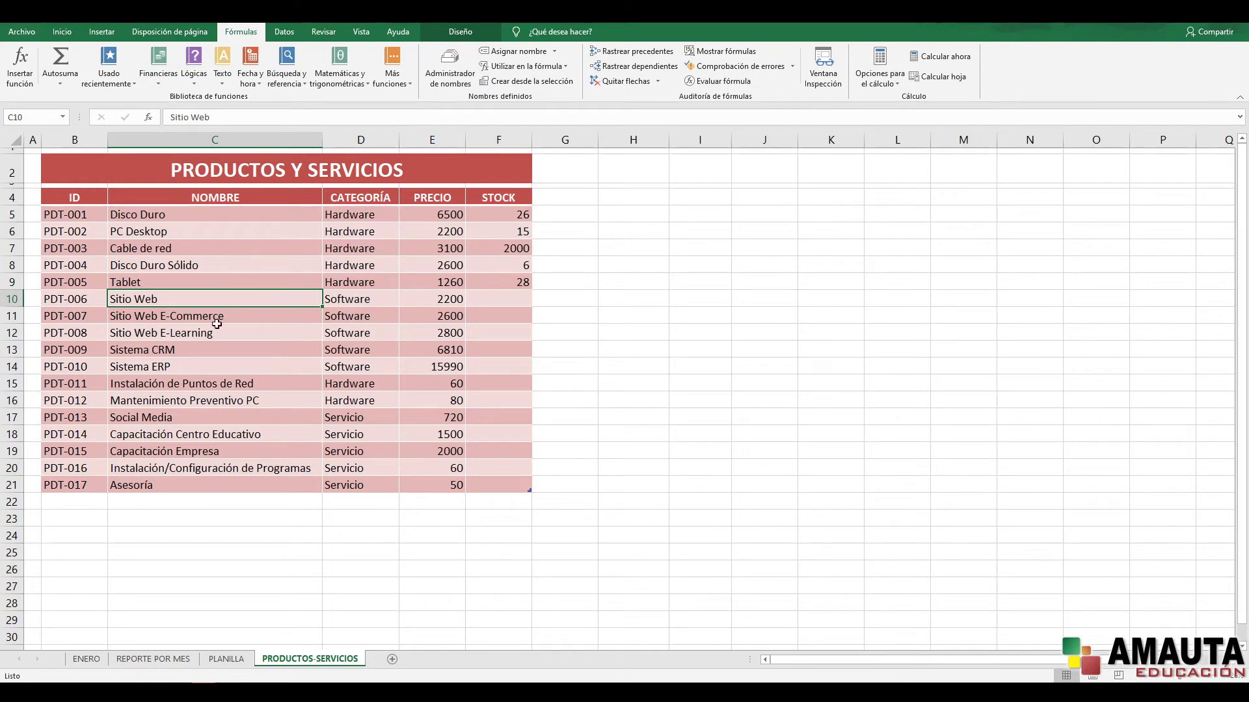
left_click(86, 659)
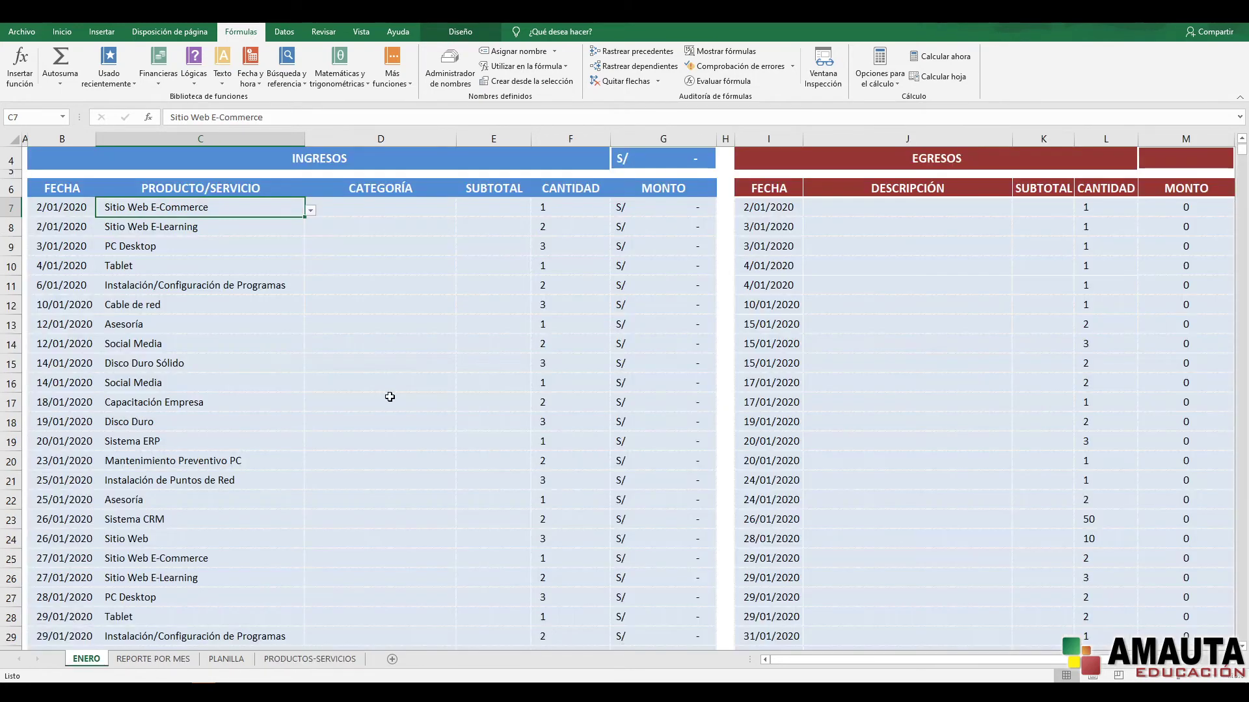
Enter =BUSCARV([@[PRODUCTO/SERVICIO]];TABPROSER;2;0) in D7 so CATEGORÍA shows each product's category.
left_click(375, 208)
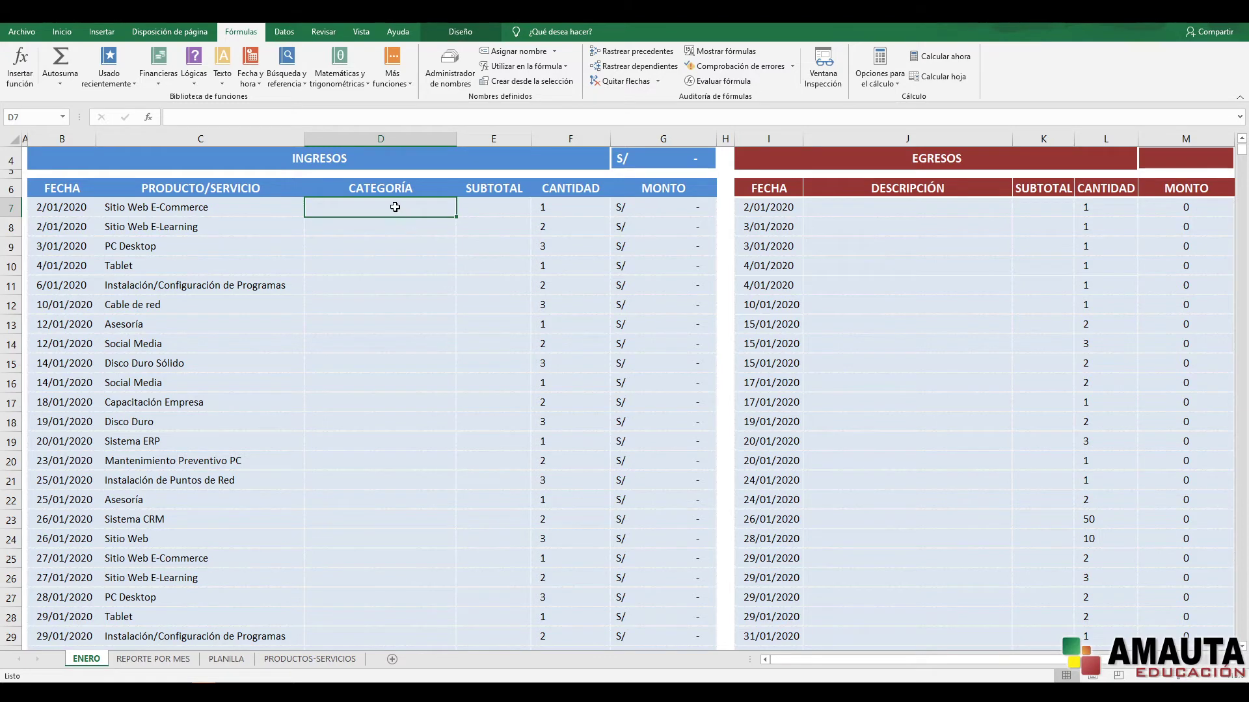
type("=")
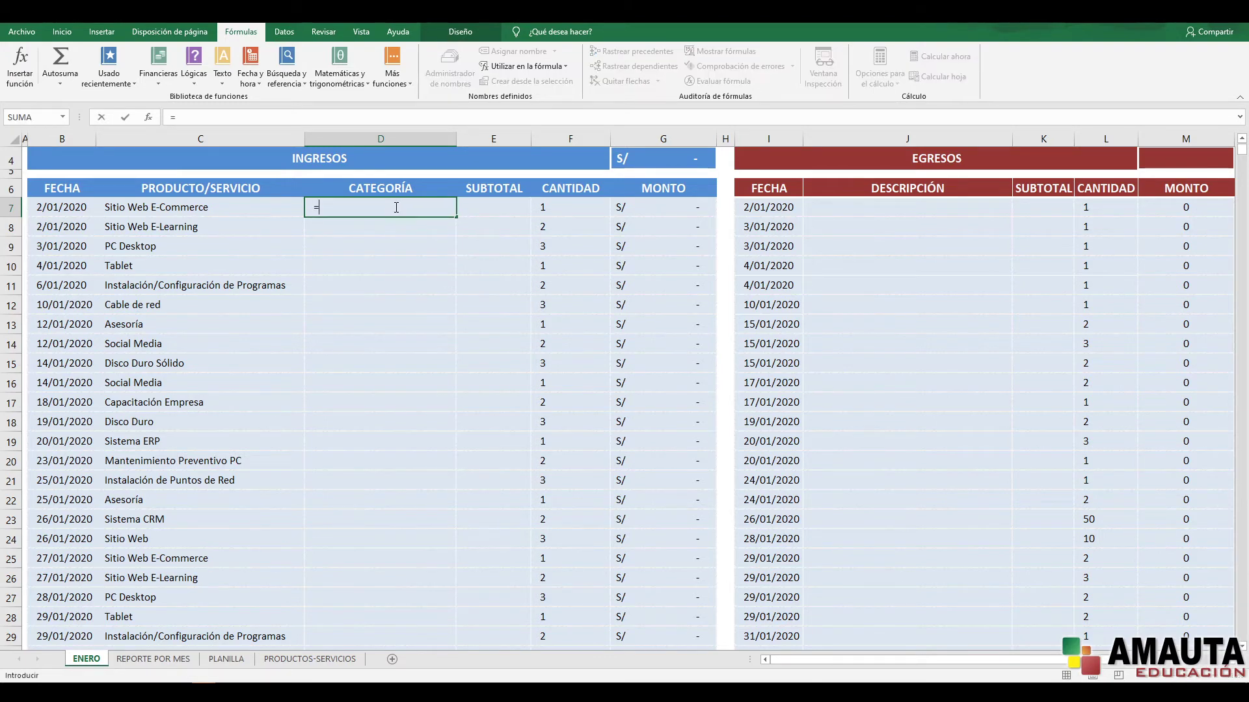
type("BUS")
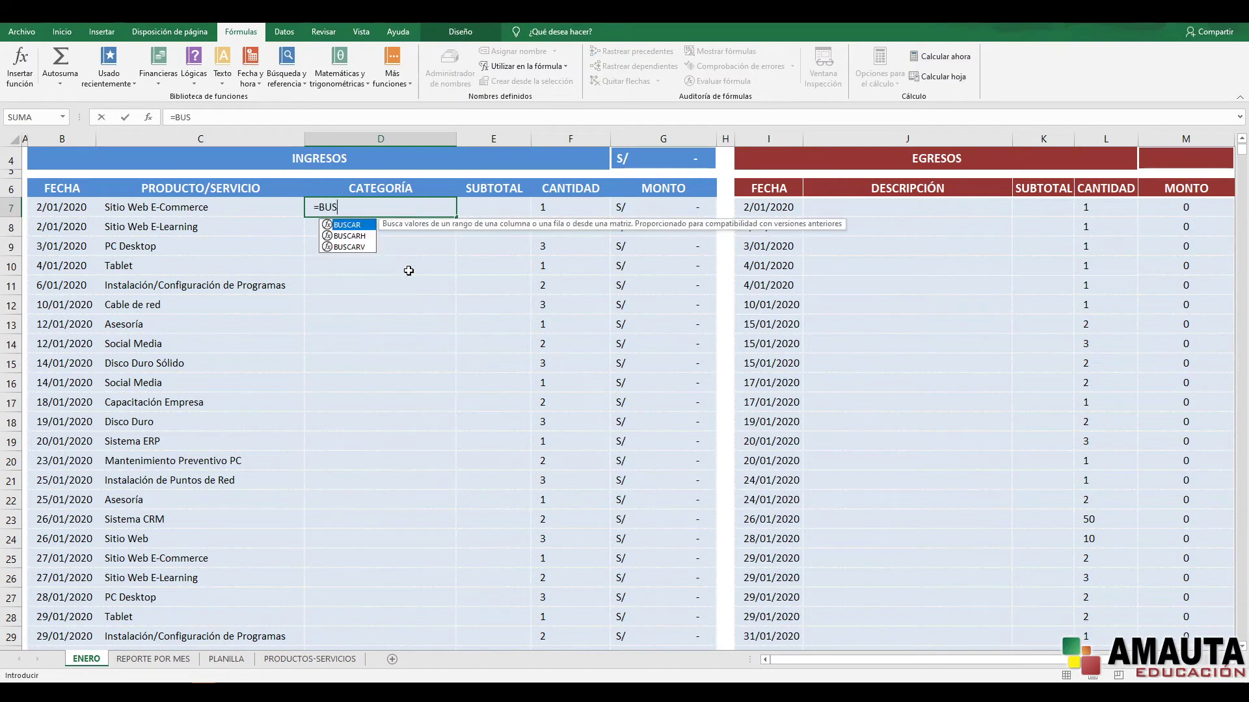
type("CARV(")
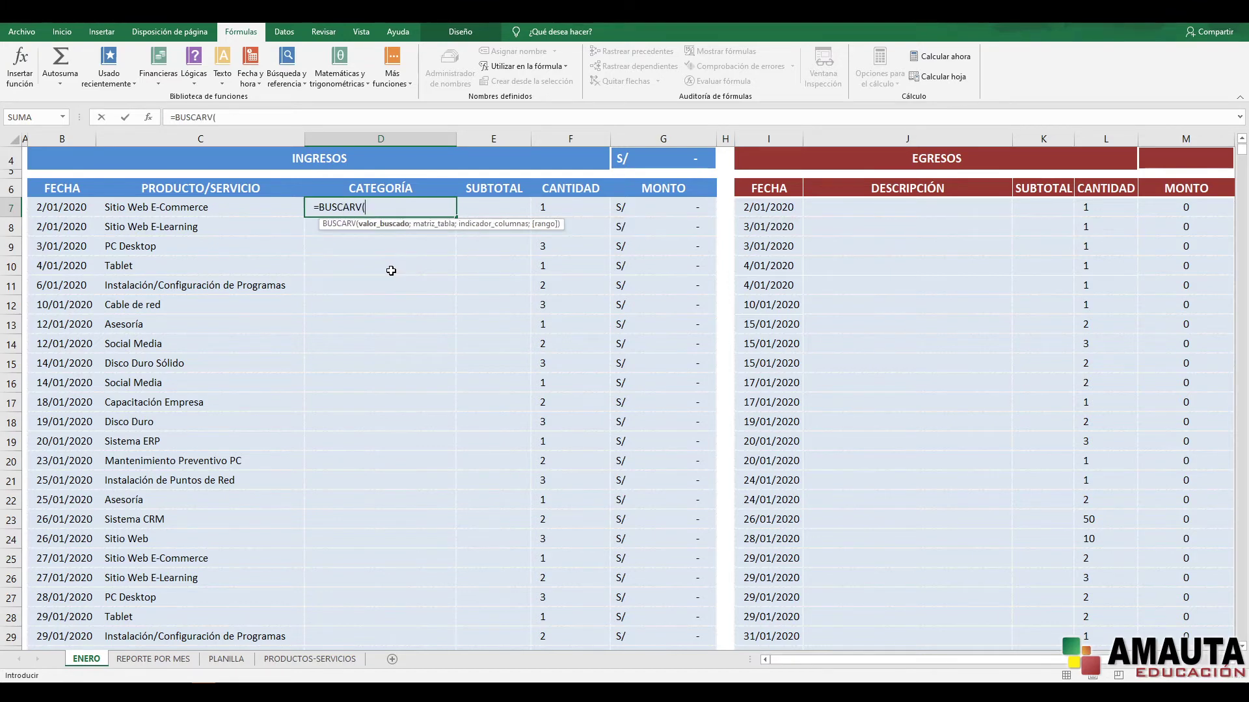
left_click(223, 207)
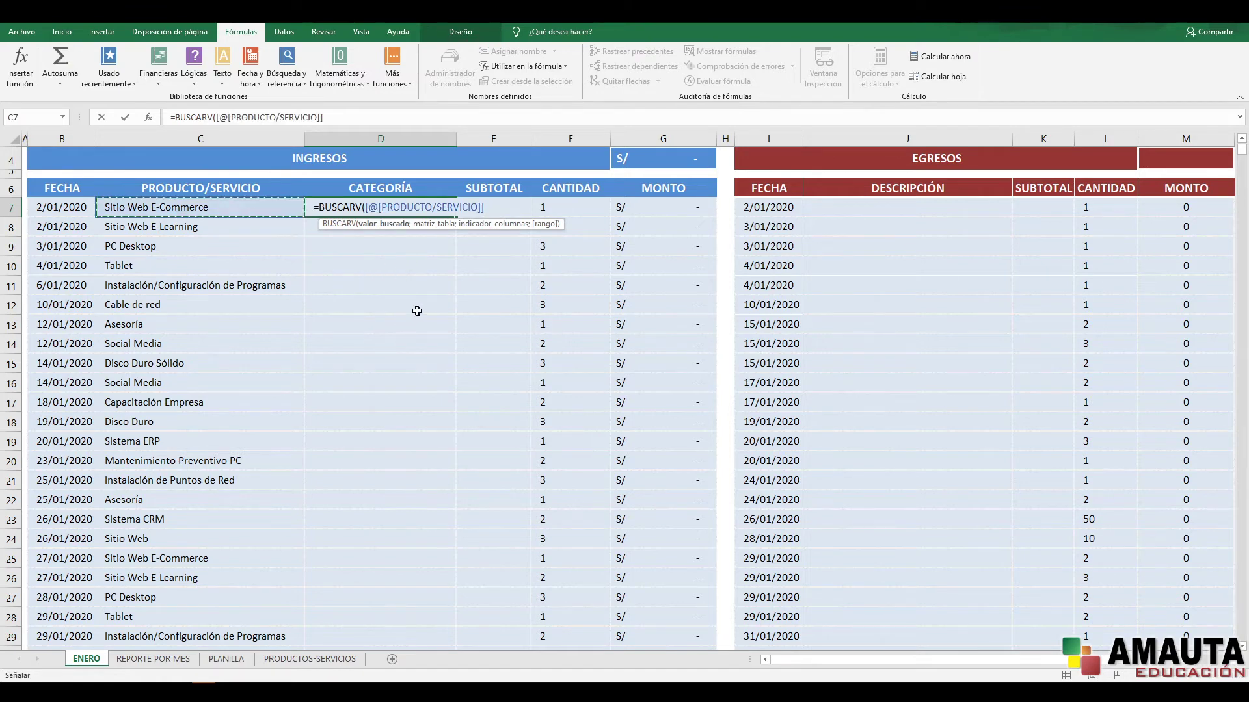
type(";")
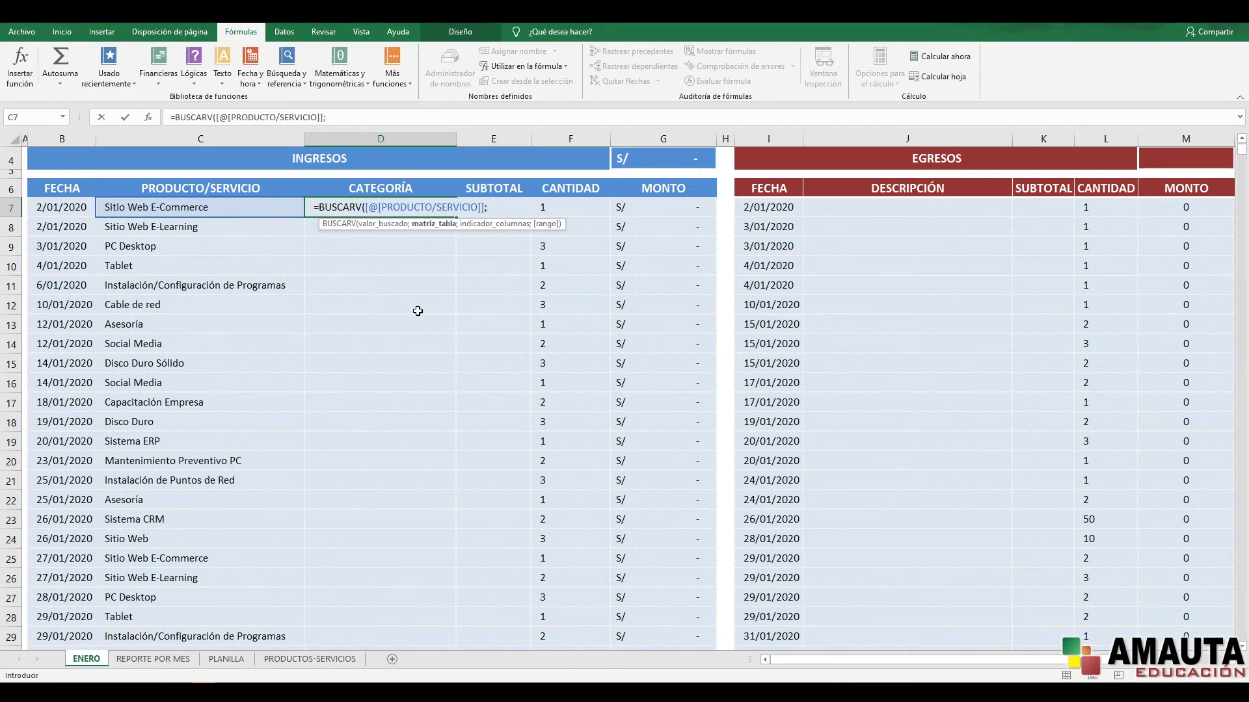
type("T")
type("ABPRO")
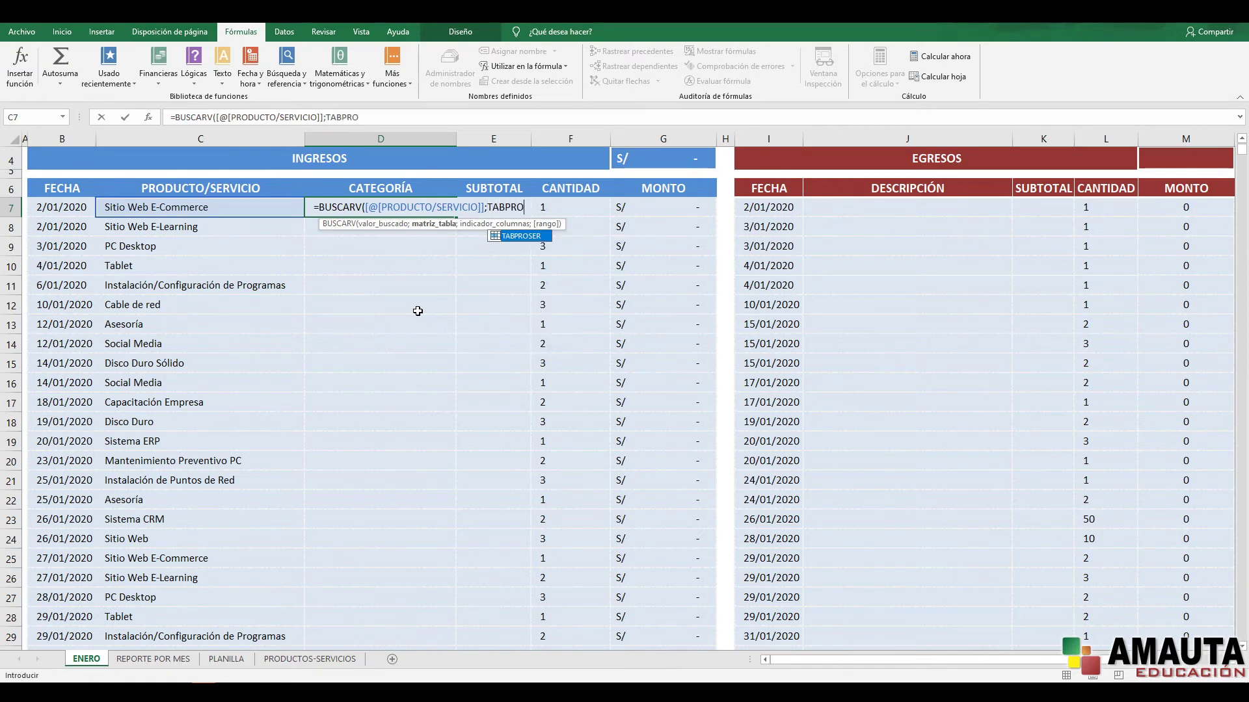
key("Tab")
type(";")
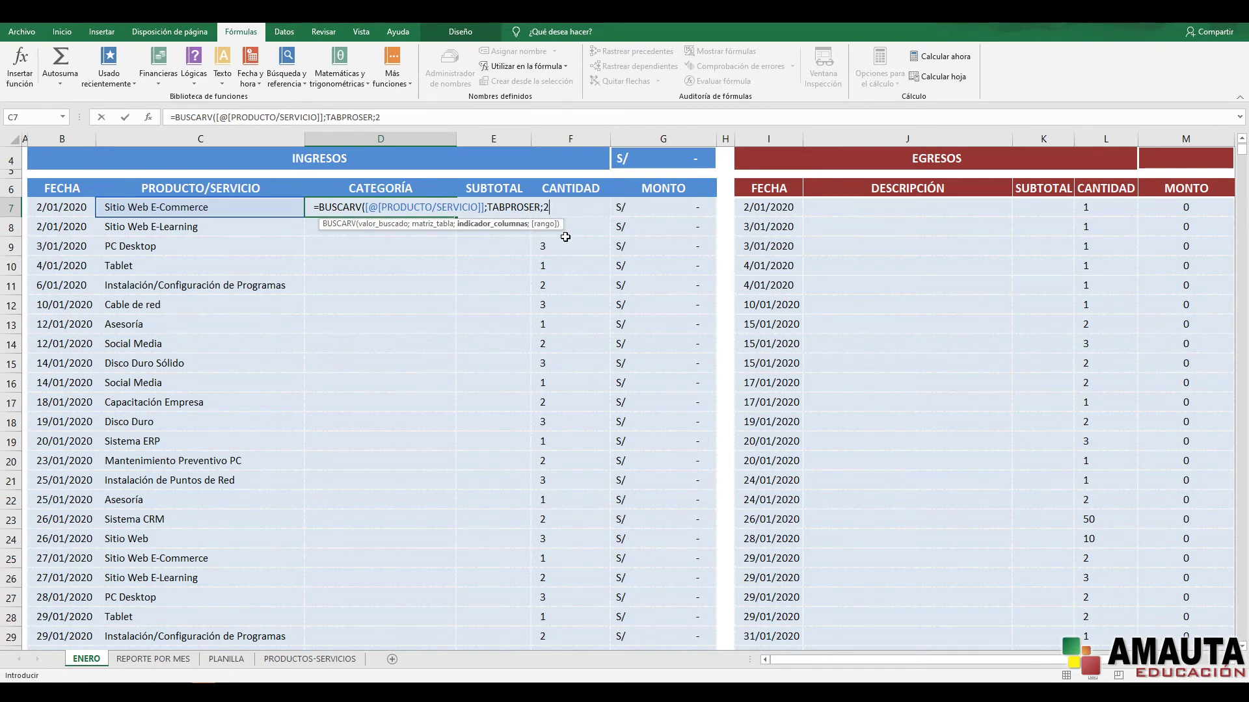
type(";0")
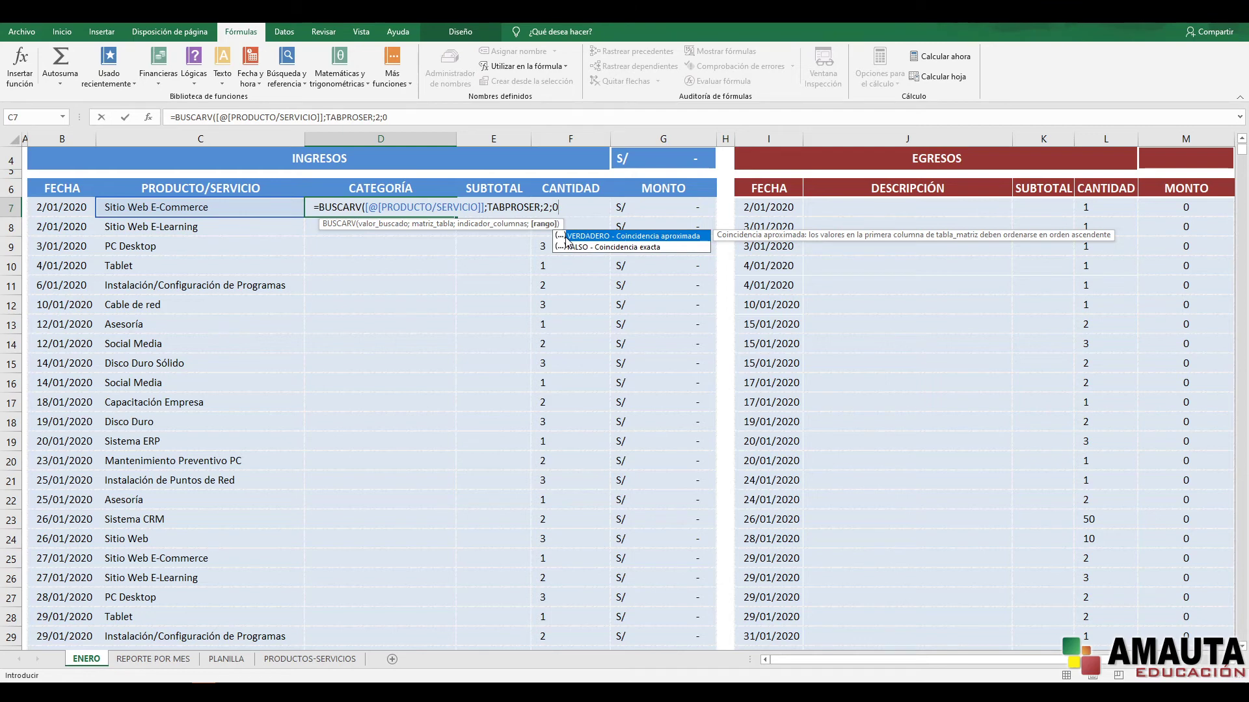
type(")")
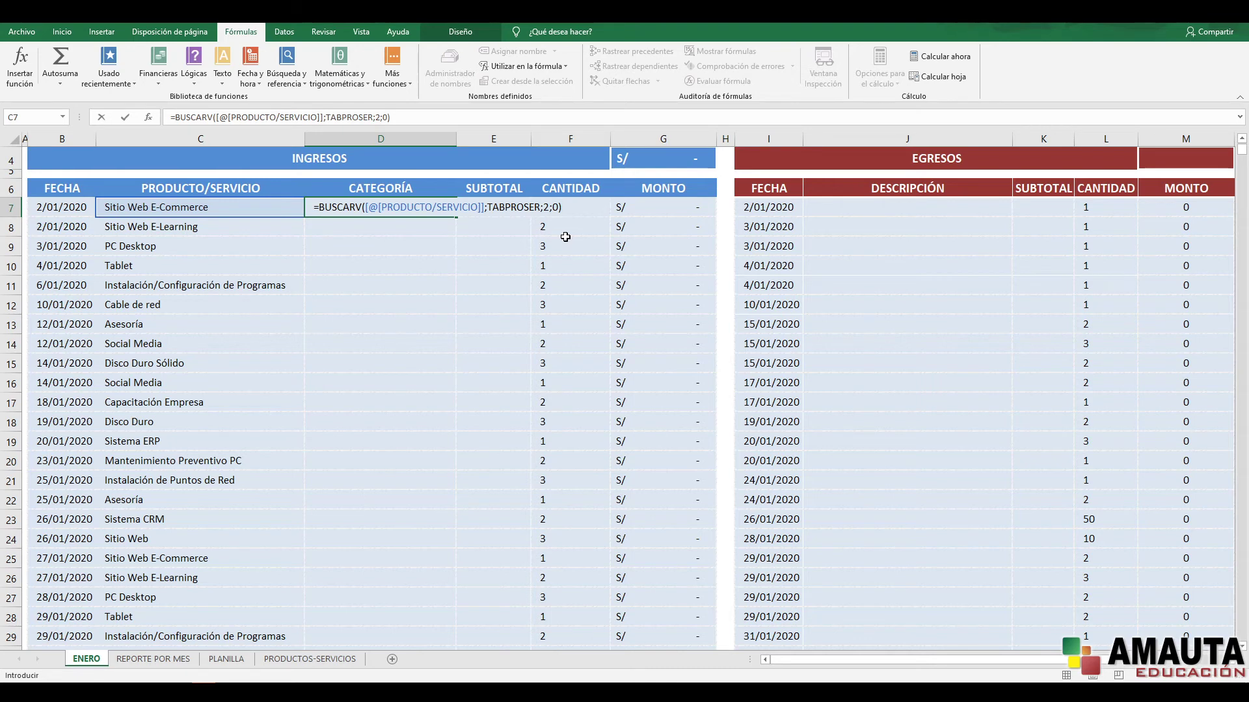
key("Return")
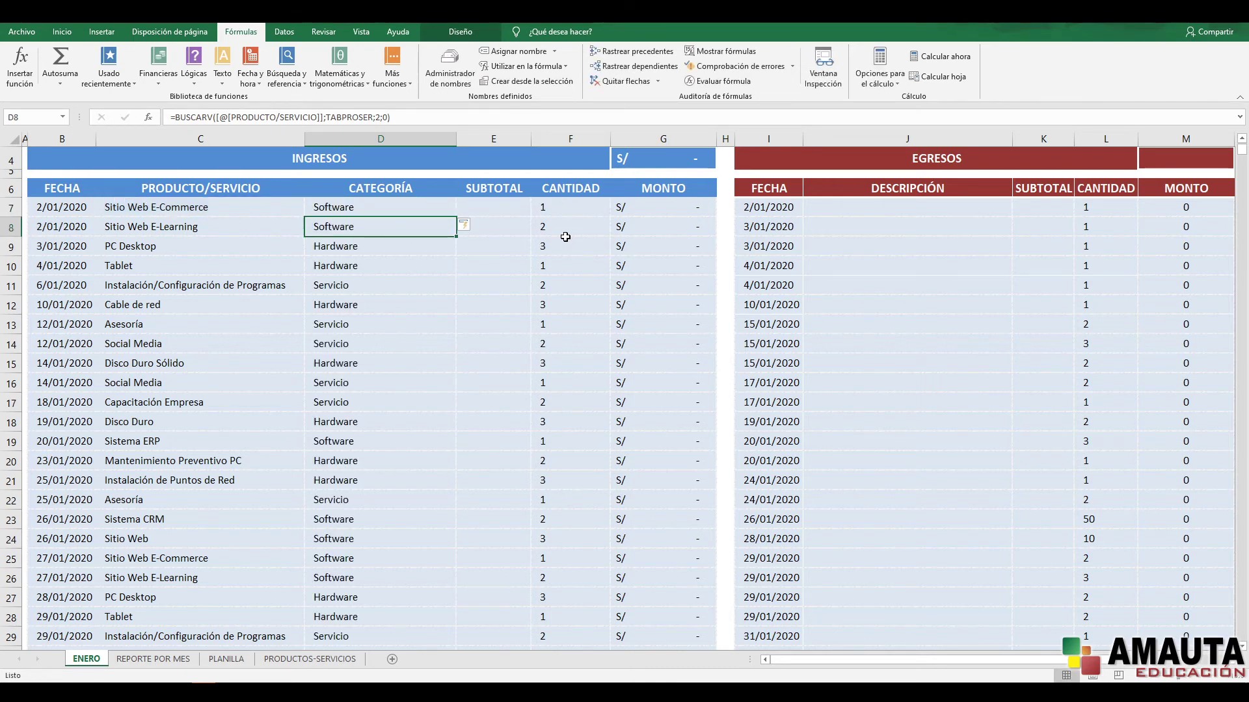
left_click(385, 206)
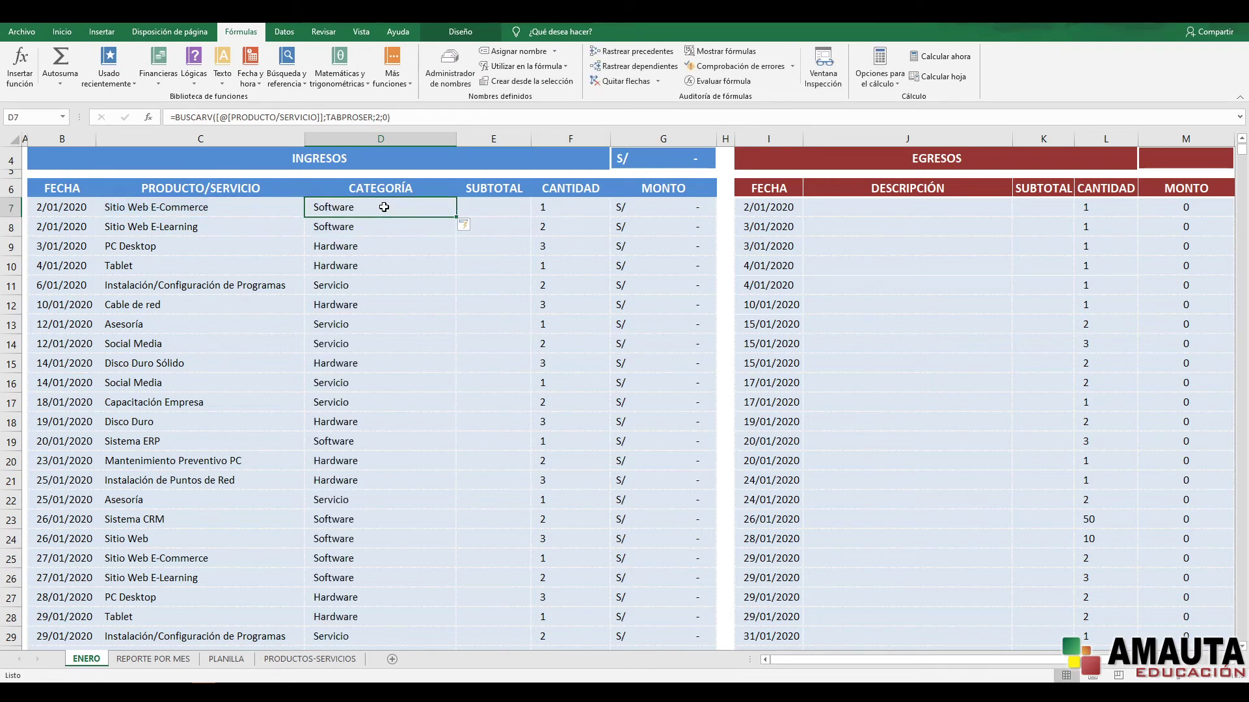
left_click(493, 204)
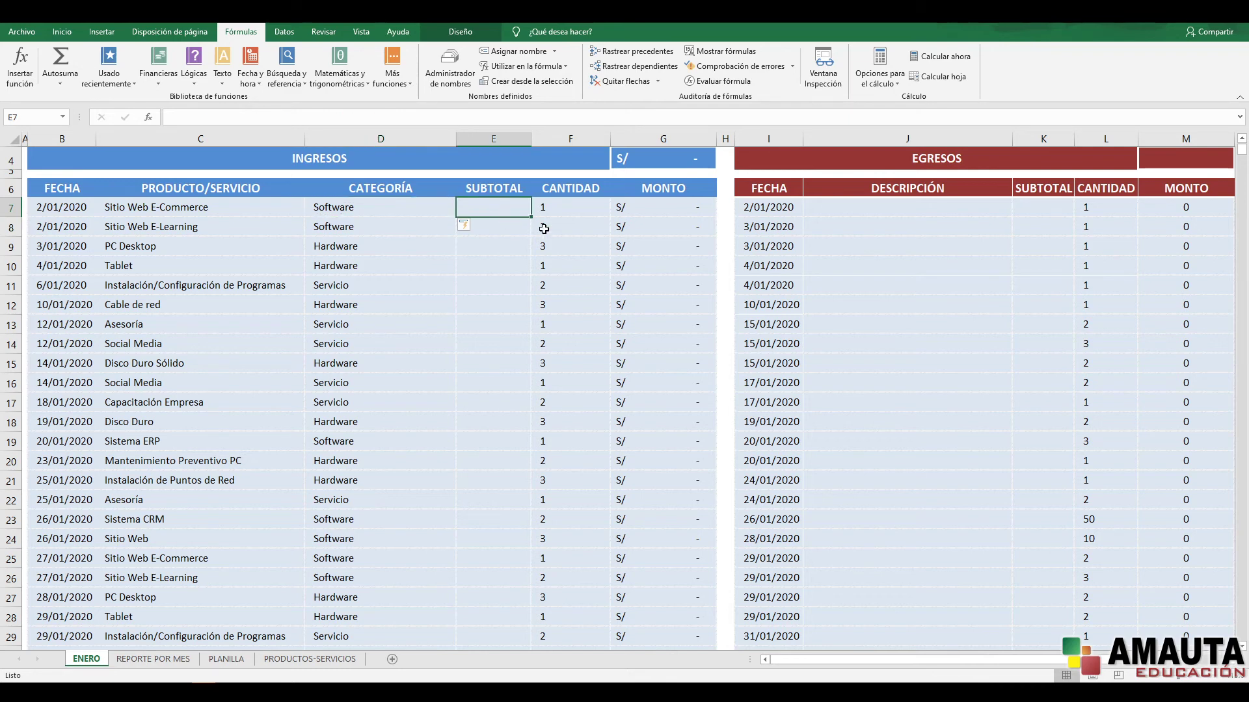
Enter =BUSCARV([@[PRODUCTO/SERVICIO]];TABPROSER;3;0) in E7 so SUBTOTAL shows each product's price.
type("=B")
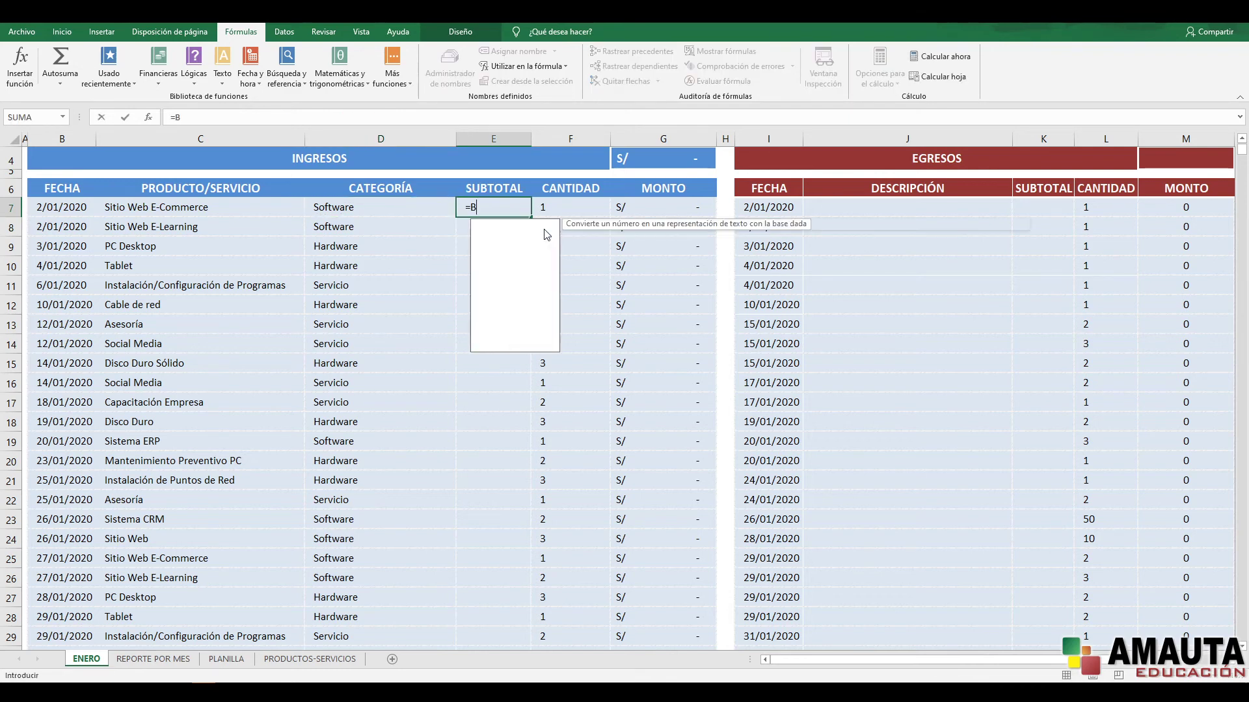
type("USCARV(")
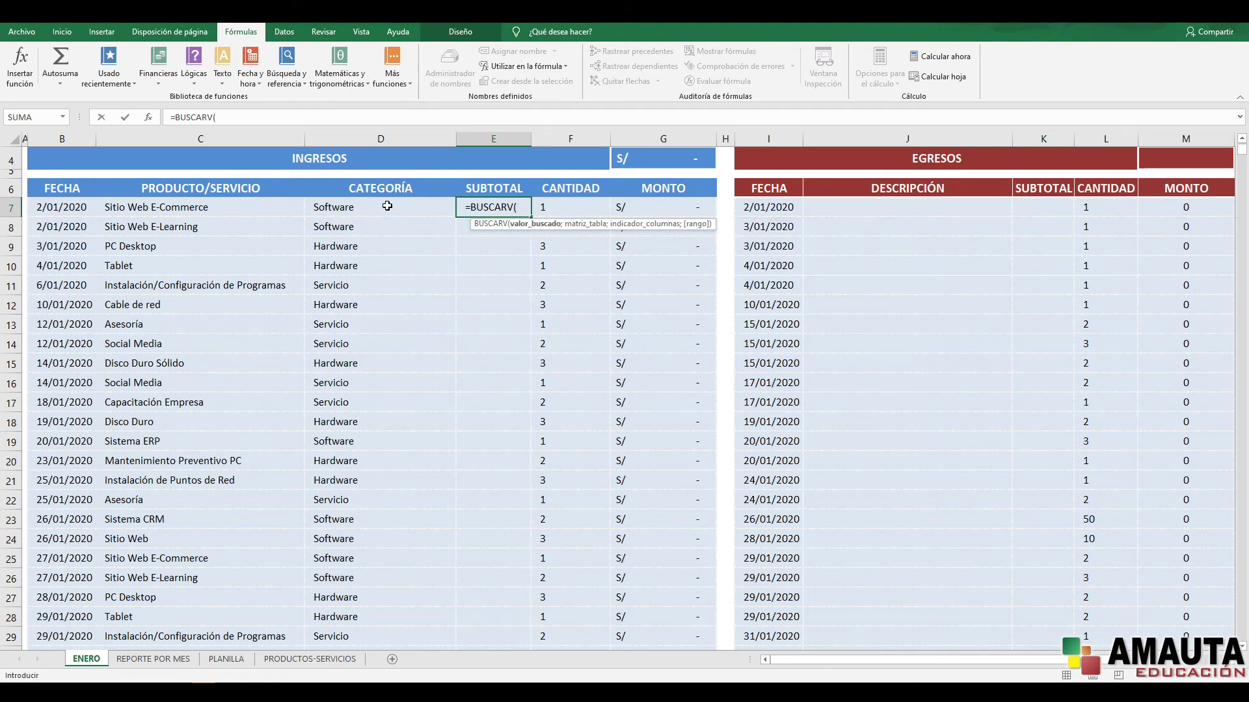
left_click(196, 216)
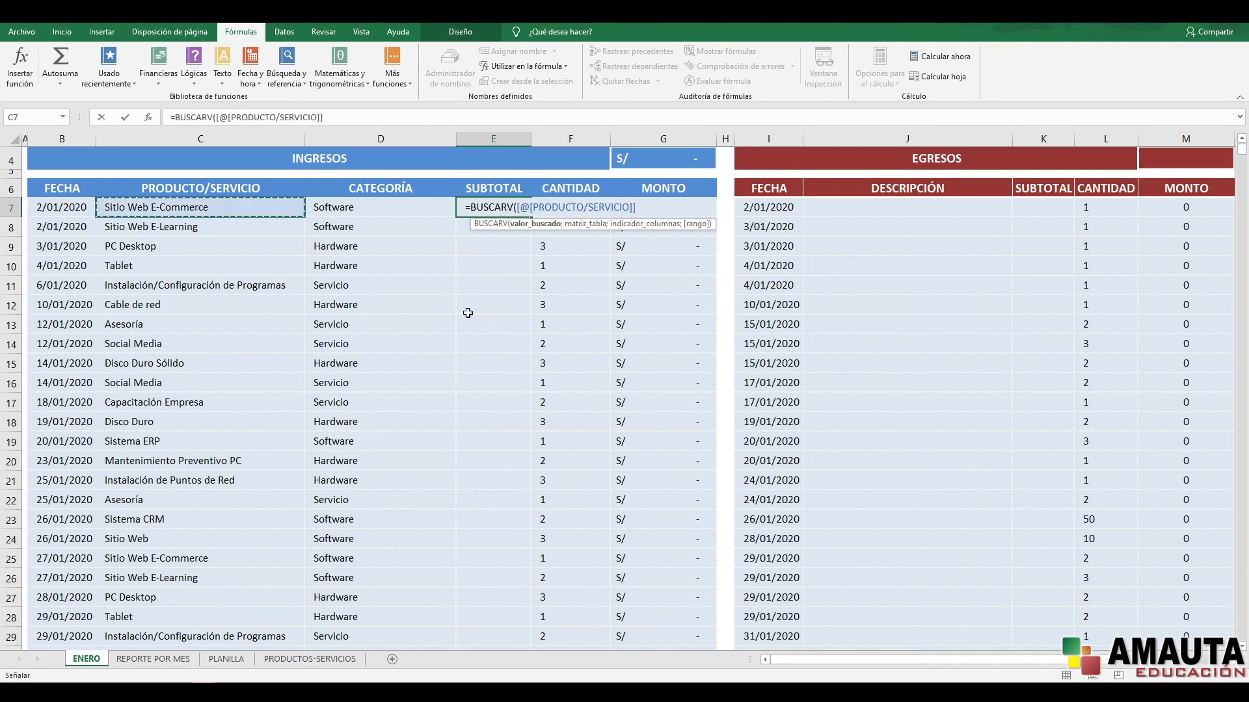
type(";")
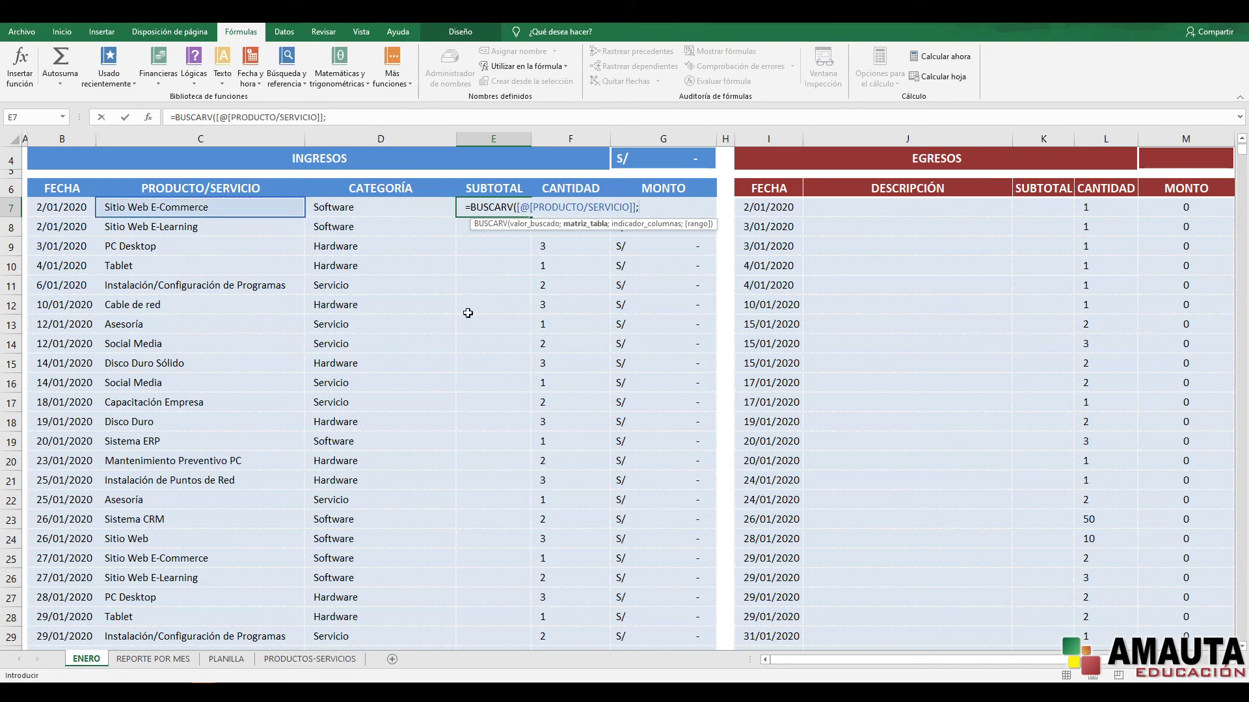
type("TABPR")
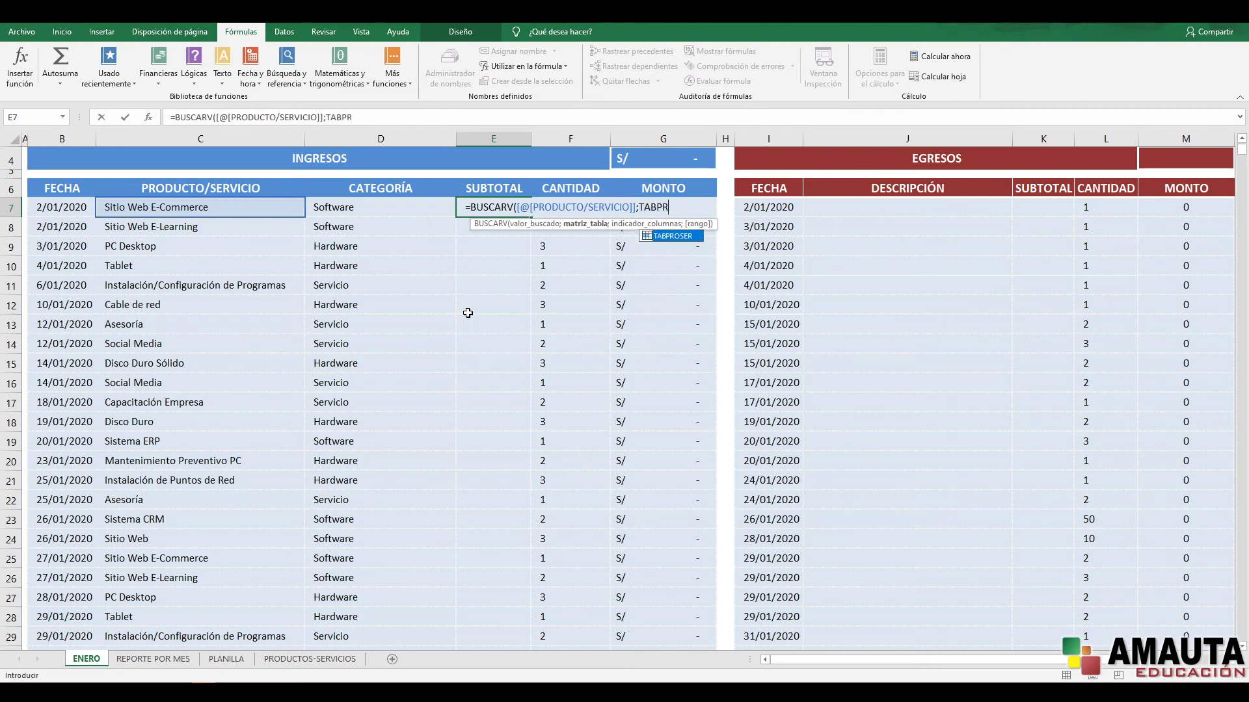
type("OSER;")
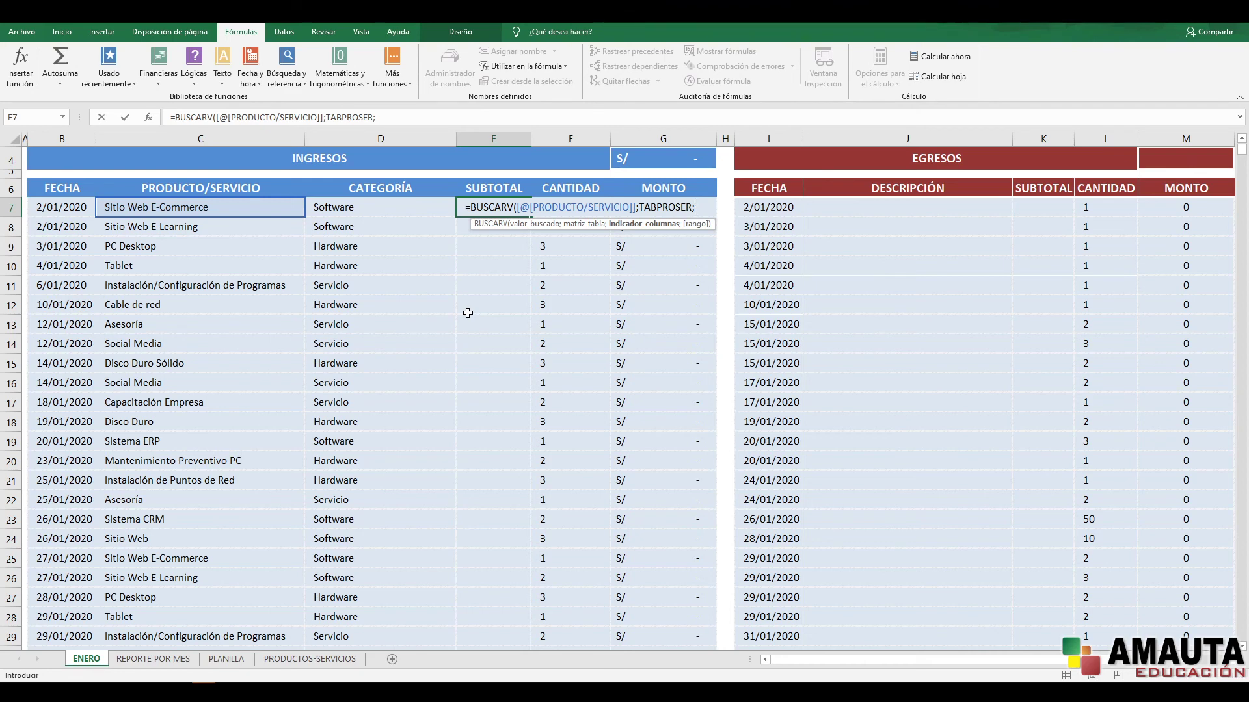
type("3;")
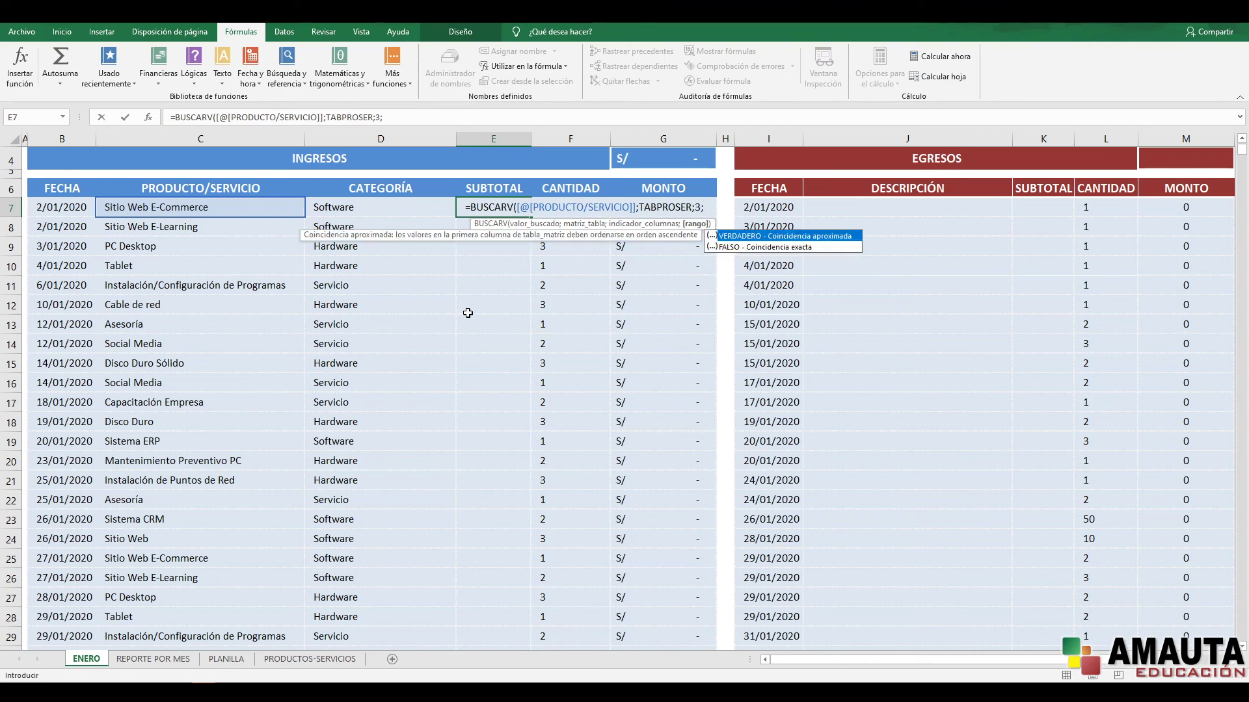
type("0)")
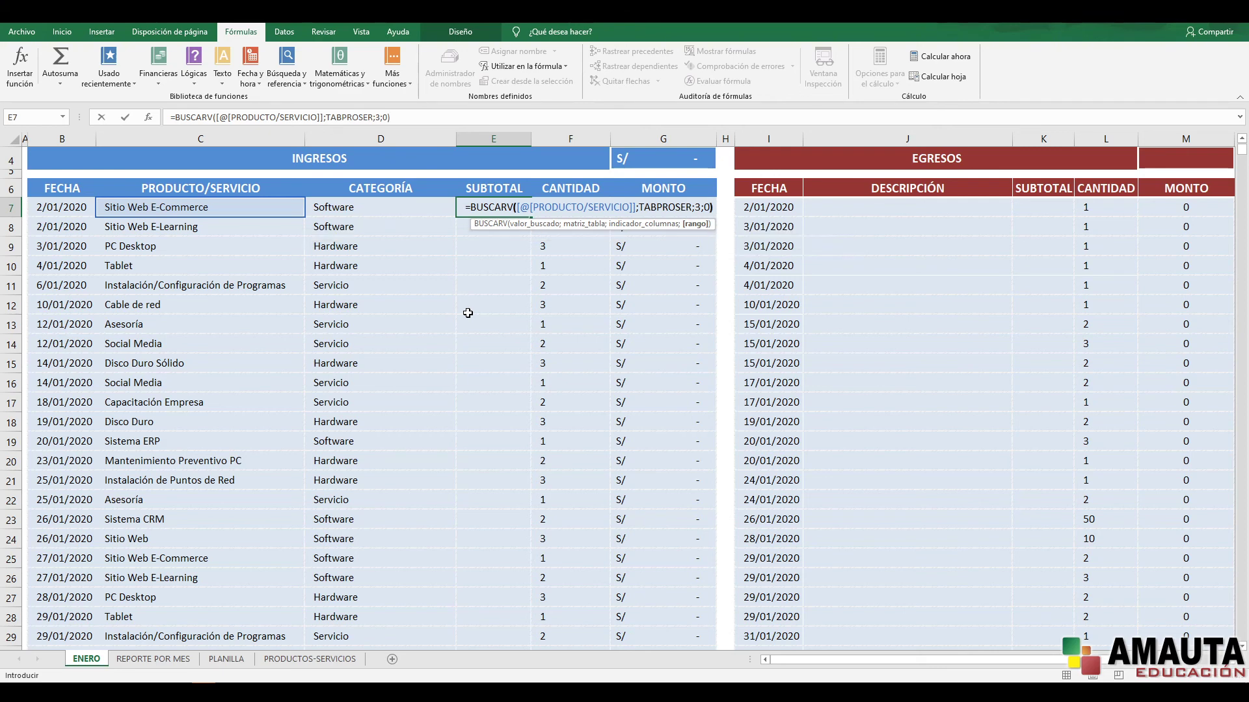
key("Return")
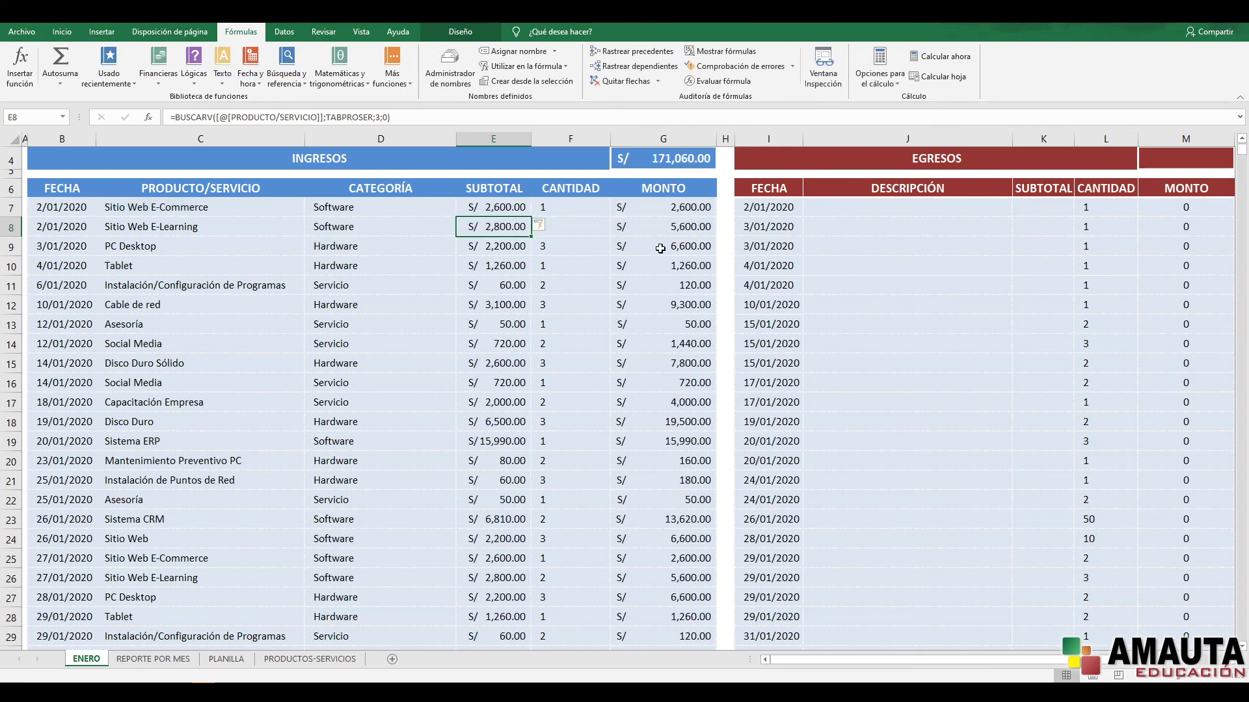
left_click(580, 206)
left_click(659, 207)
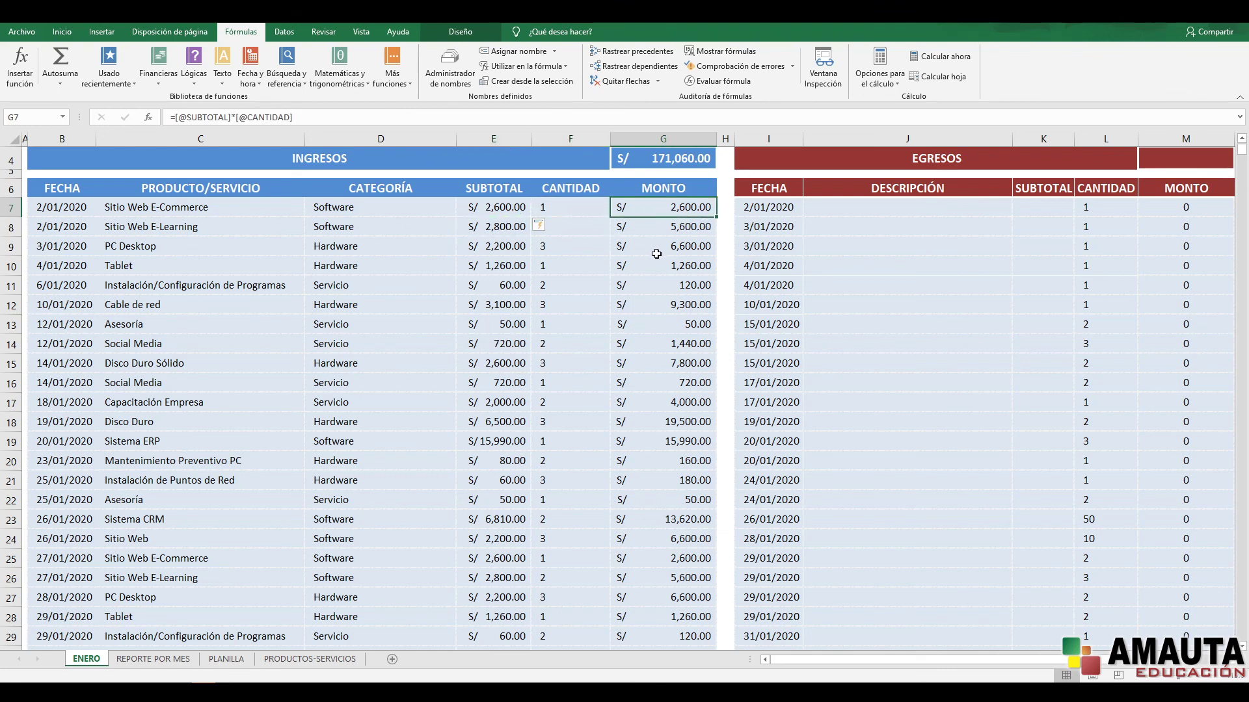
left_click(493, 213)
left_click(567, 205)
left_click(670, 209)
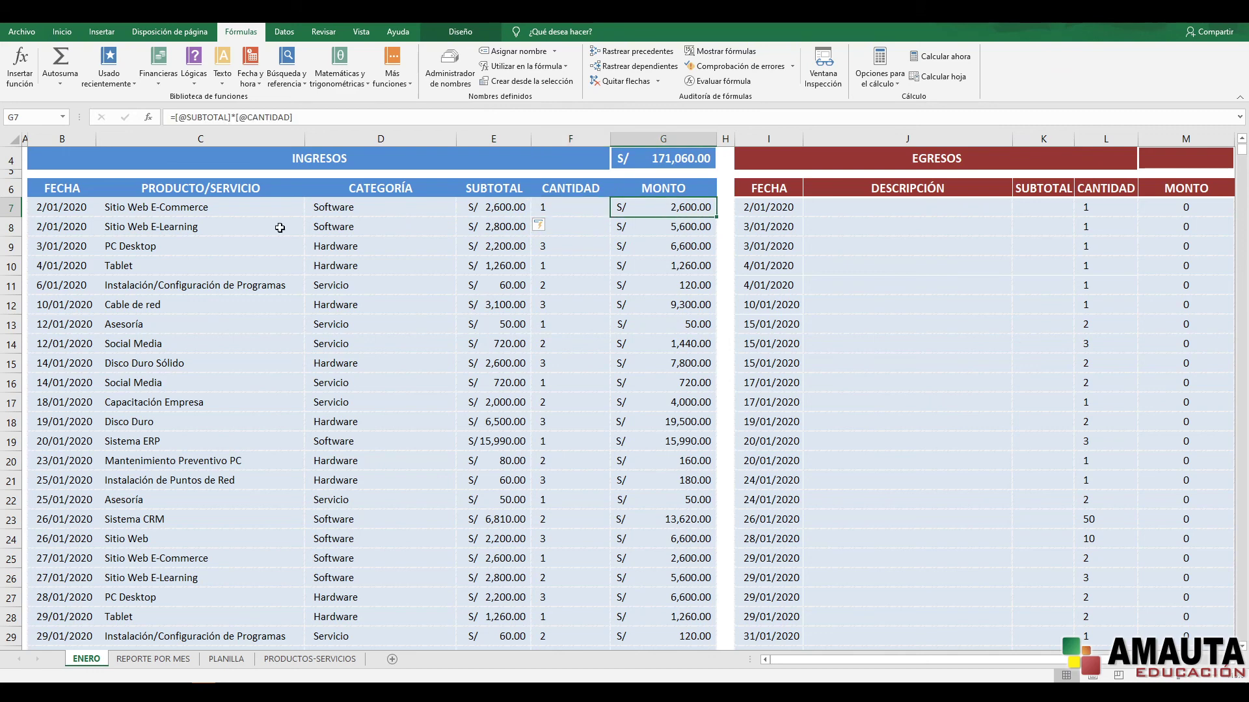